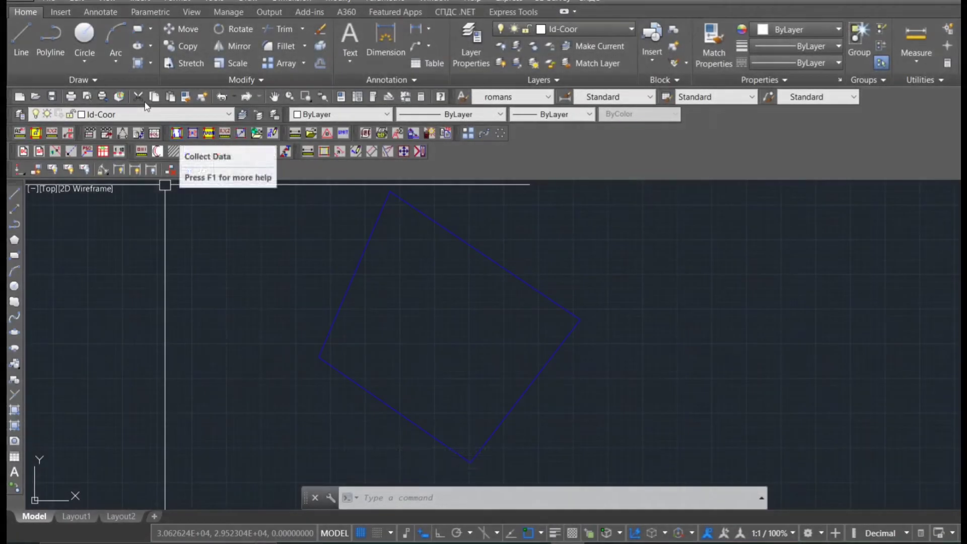
# Collect the lot's data with the Bpoly option from a point near corner 1, keeping defaults of block 0, lot 1 and plotting scale 100.
pyautogui.click(171, 151)
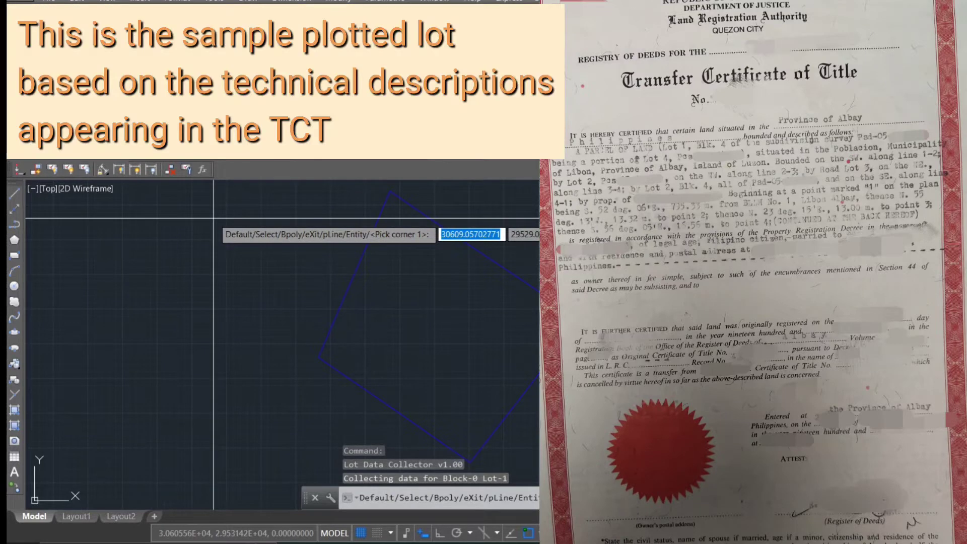
pyautogui.press('Return')
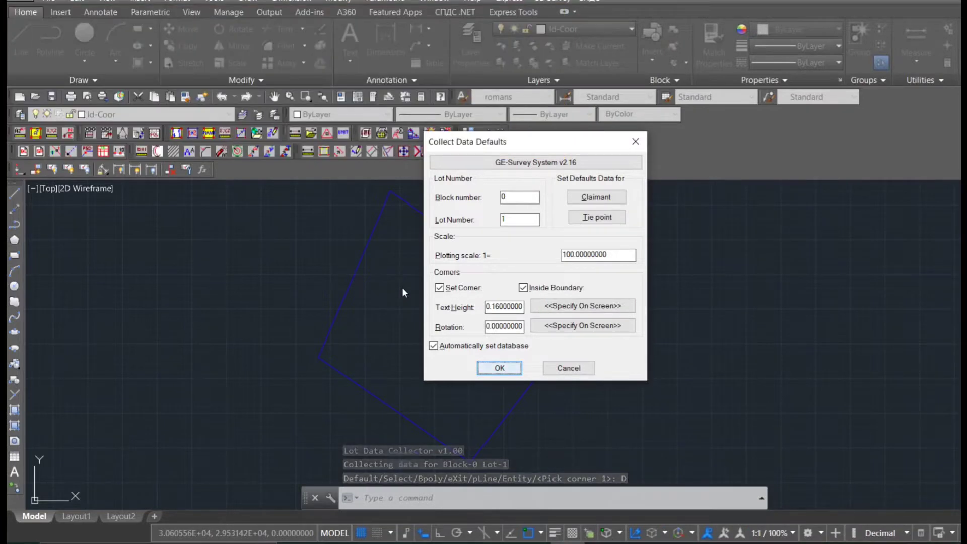
pyautogui.click(500, 366)
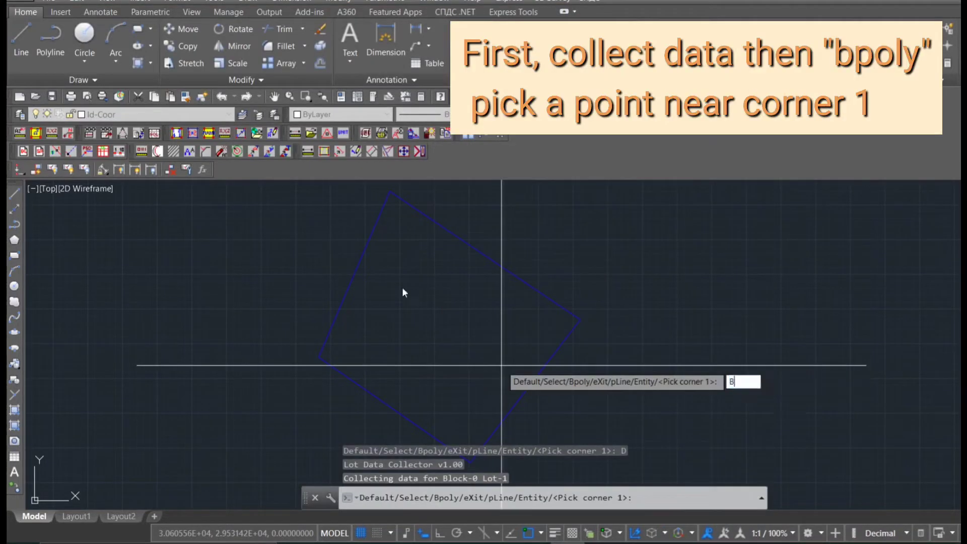
pyautogui.press('Return')
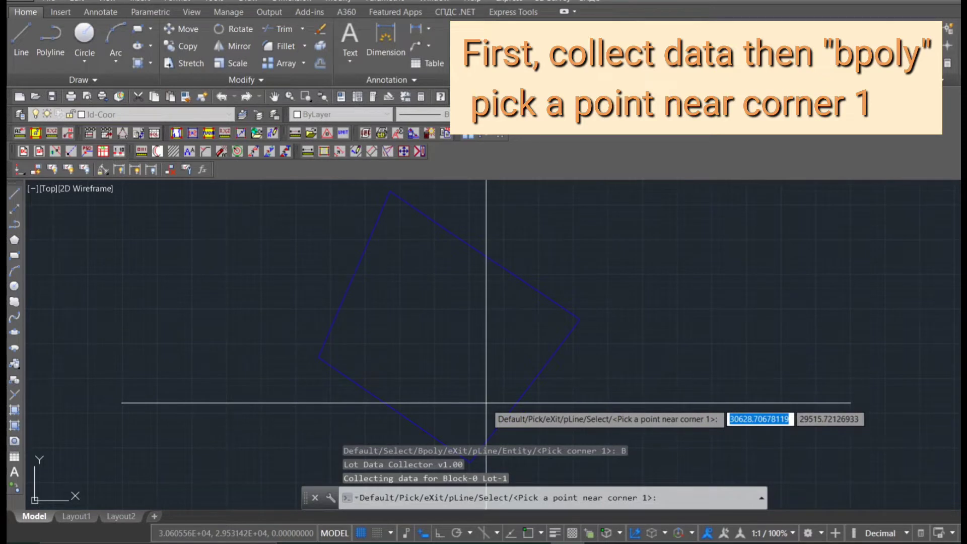
pyautogui.scroll(-2, 464, 361)
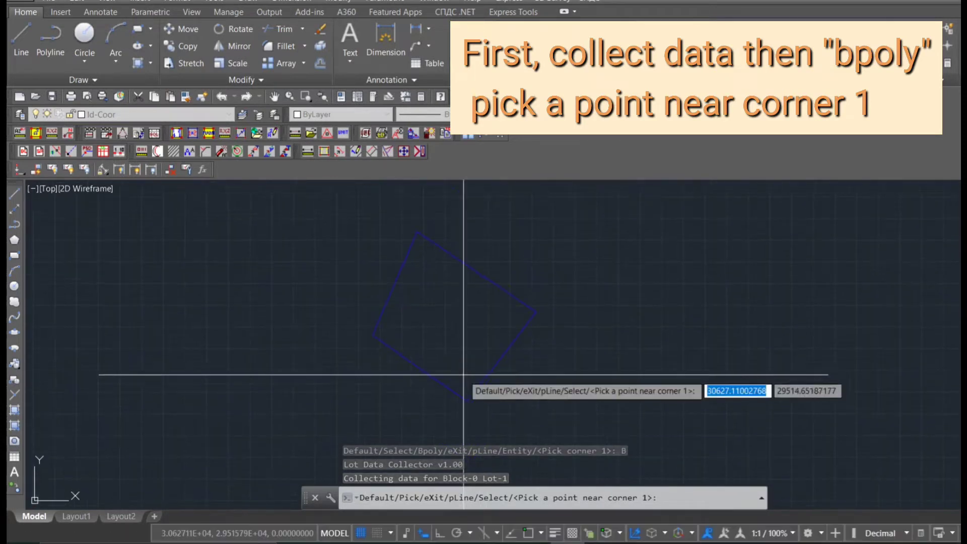
pyautogui.click(371, 305)
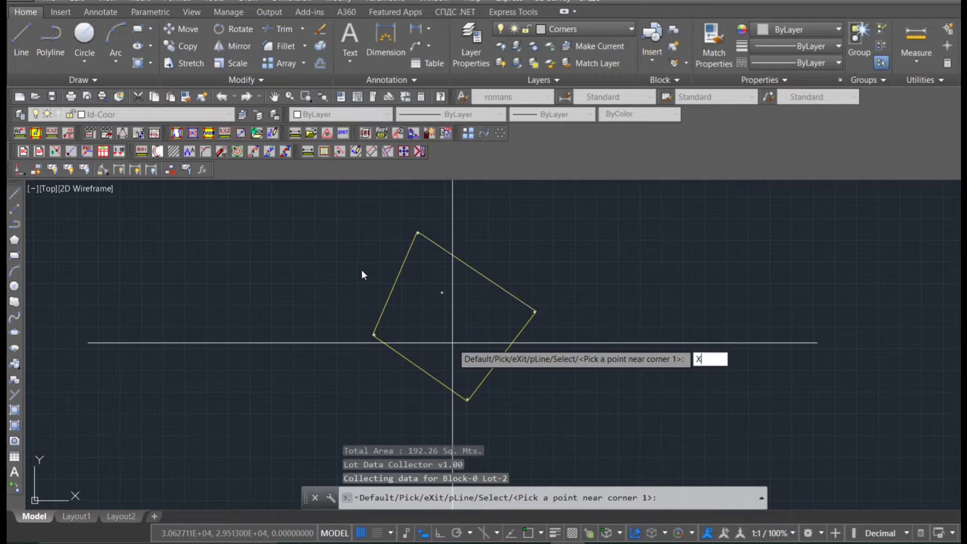
pyautogui.write('X')
pyautogui.press('Return')
# Add the area label to the lot with the Text option, selecting the lot number inside the boundary.
pyautogui.scroll(2, 449, 308)
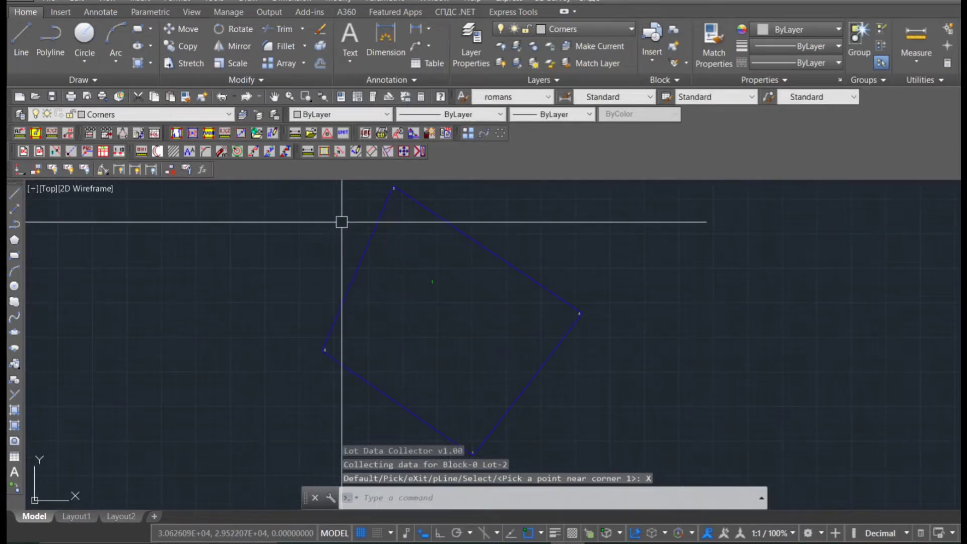
pyautogui.click(209, 133)
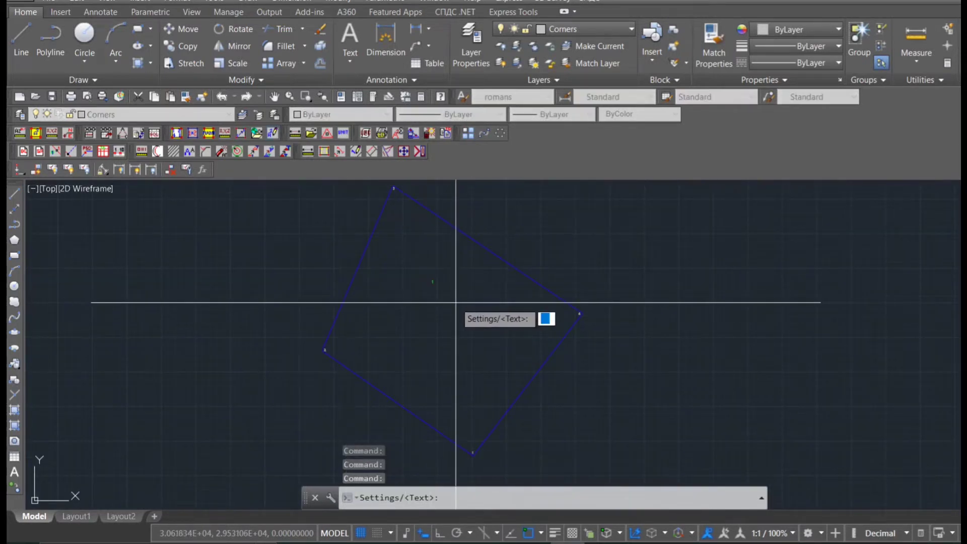
pyautogui.write('T')
pyautogui.press('Return')
pyautogui.click(455, 302)
pyautogui.click(449, 298)
pyautogui.click(402, 251)
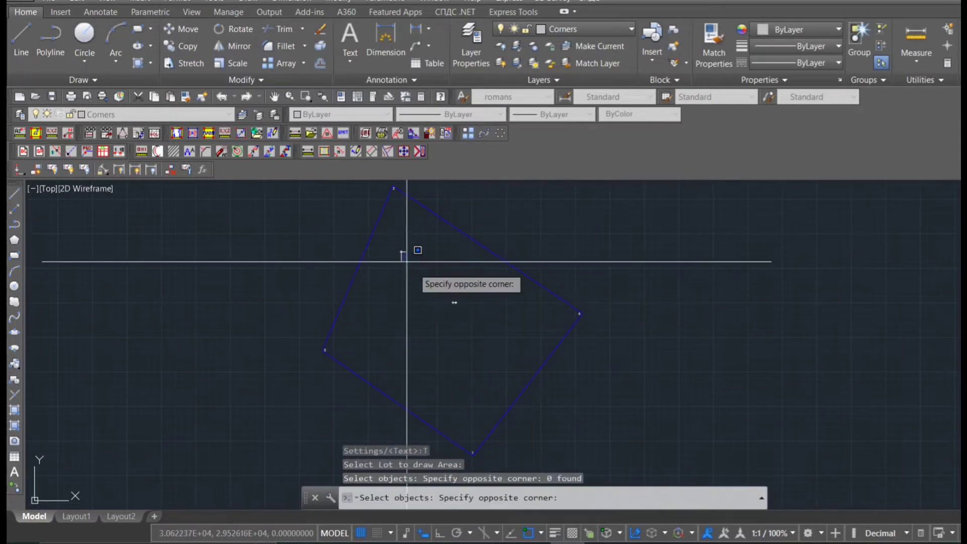
pyautogui.click(438, 287)
pyautogui.press('Return')
# Move the lot number and its area label from inside the lot to the empty space northwest of it.
pyautogui.scroll(3, 437, 288)
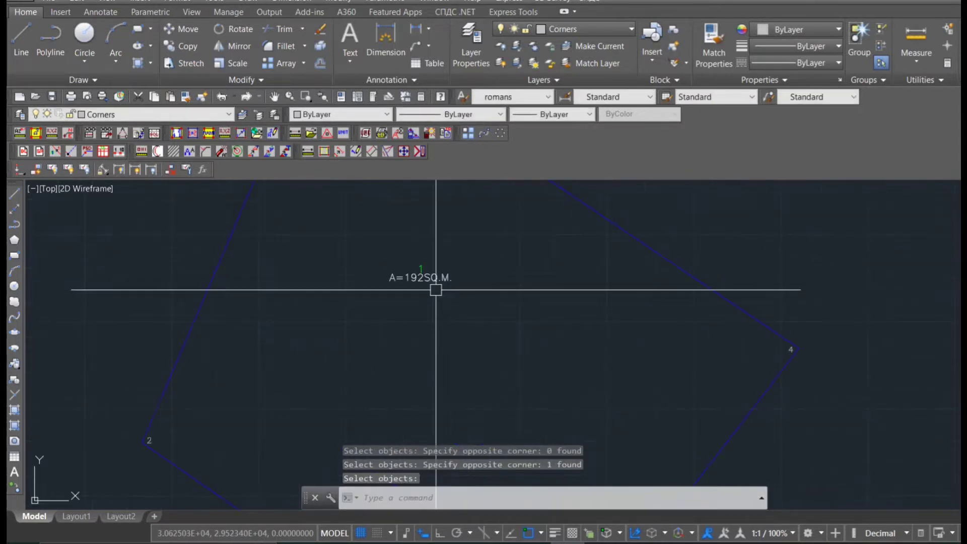
pyautogui.scroll(2, 436, 290)
pyautogui.moveTo(436, 290); pyautogui.dragTo(456, 321, button='middle')
pyautogui.write('M')
pyautogui.press('Return')
pyautogui.click(477, 328)
pyautogui.click(381, 240)
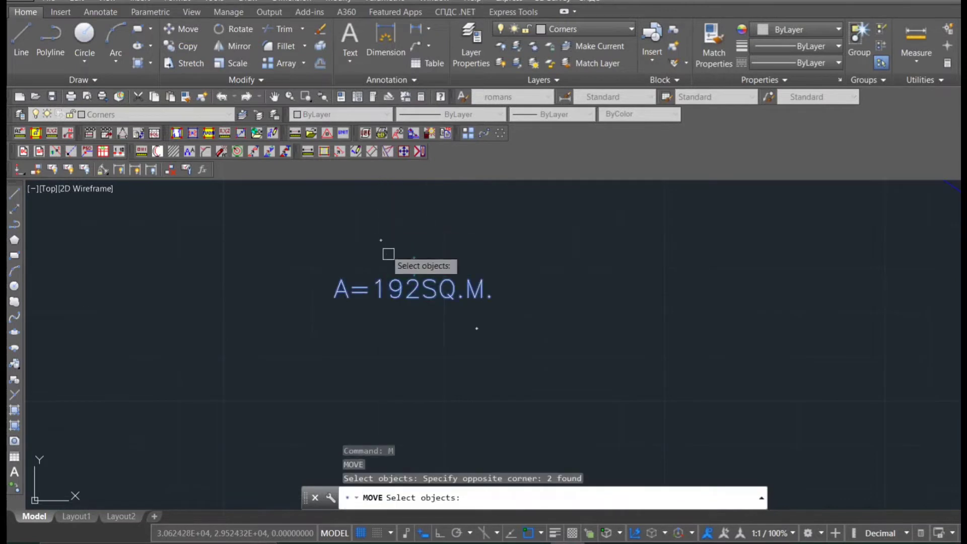
pyautogui.press('Return')
pyautogui.click(403, 276)
pyautogui.scroll(-5, 415, 268)
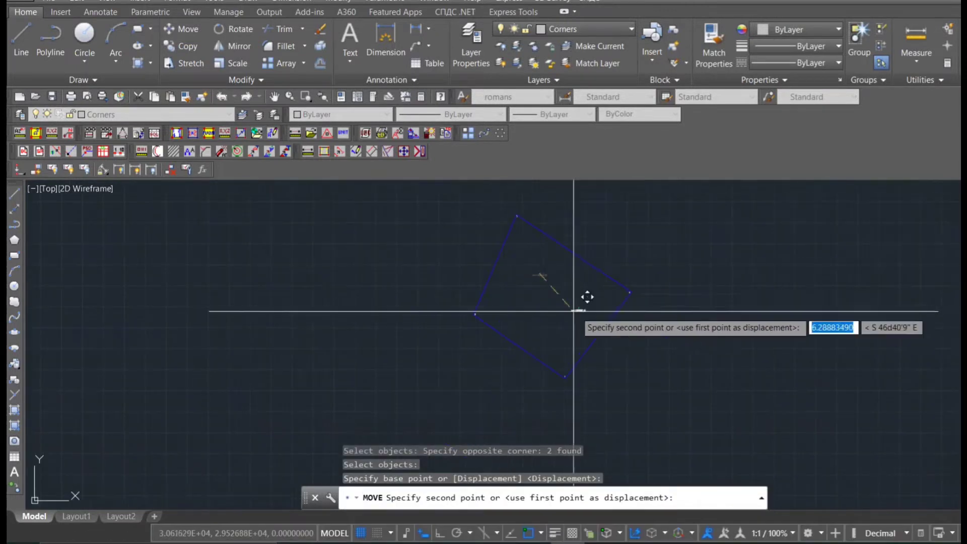
pyautogui.press('Escape')
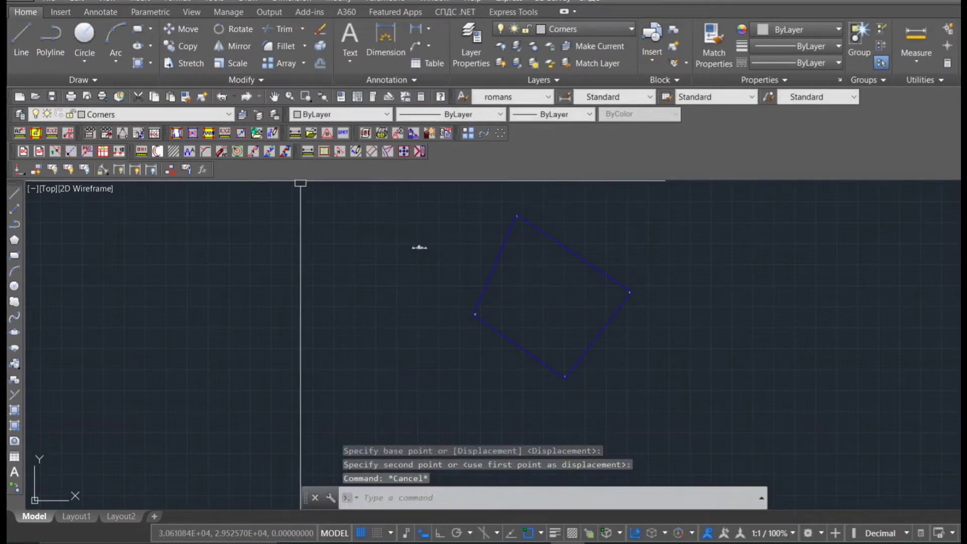
# Download the collected data for the lot using its lot number text.
pyautogui.scroll(2, 418, 257)
pyautogui.moveTo(418, 258); pyautogui.dragTo(392, 255, button='middle')
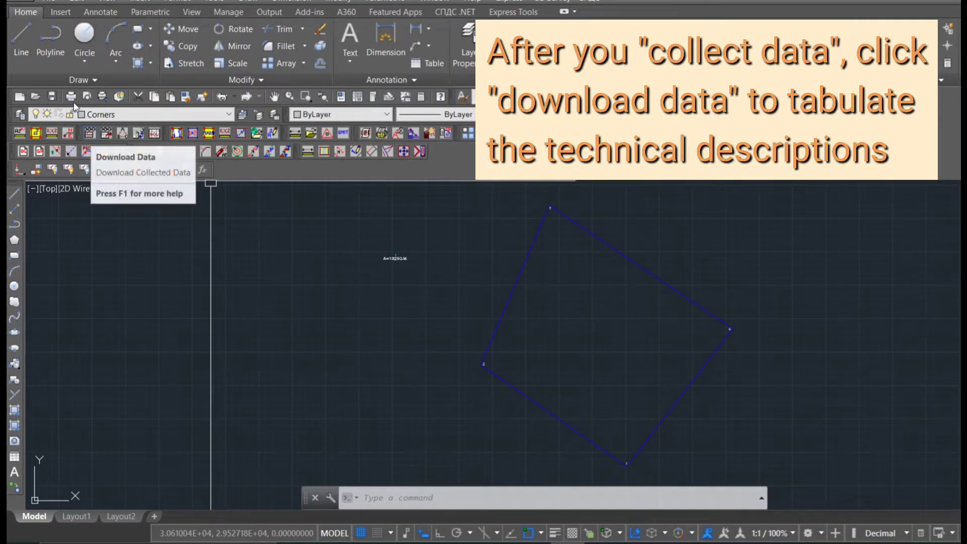
pyautogui.click(71, 151)
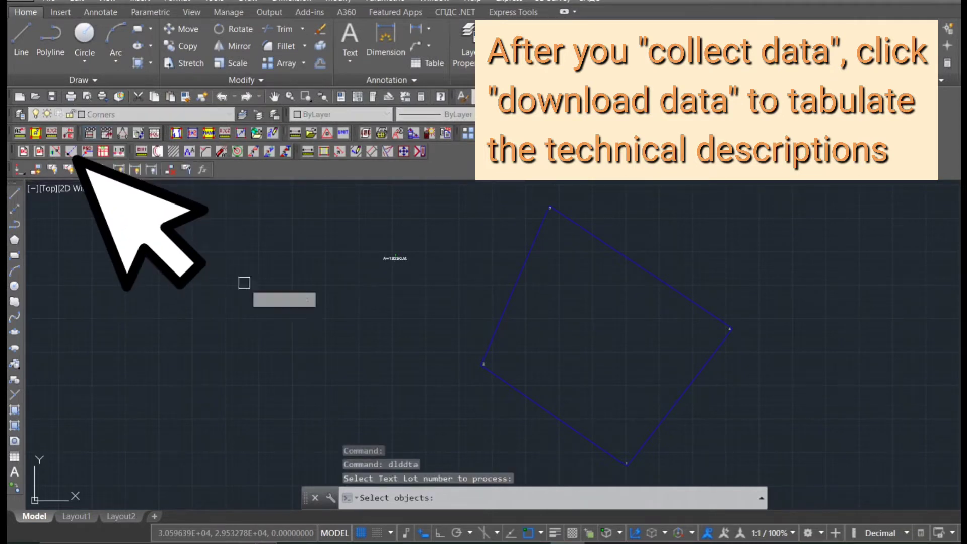
pyautogui.scroll(5, 406, 259)
pyautogui.click(328, 229)
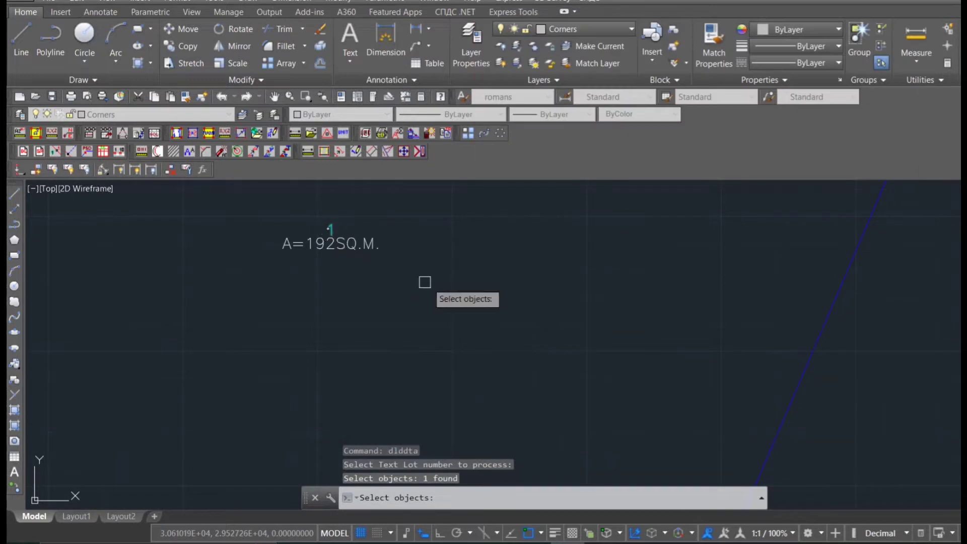
pyautogui.scroll(-5, 367, 276)
pyautogui.press('Return')
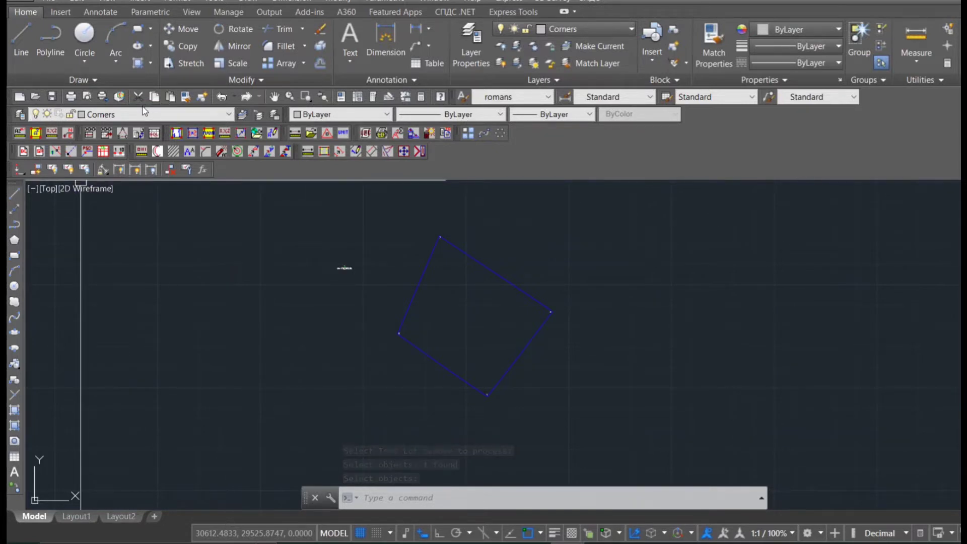
# Insert a GE-Survey plan sheet around the lot with the Text option, using the lot number text for scaling.
pyautogui.click(552, 1)
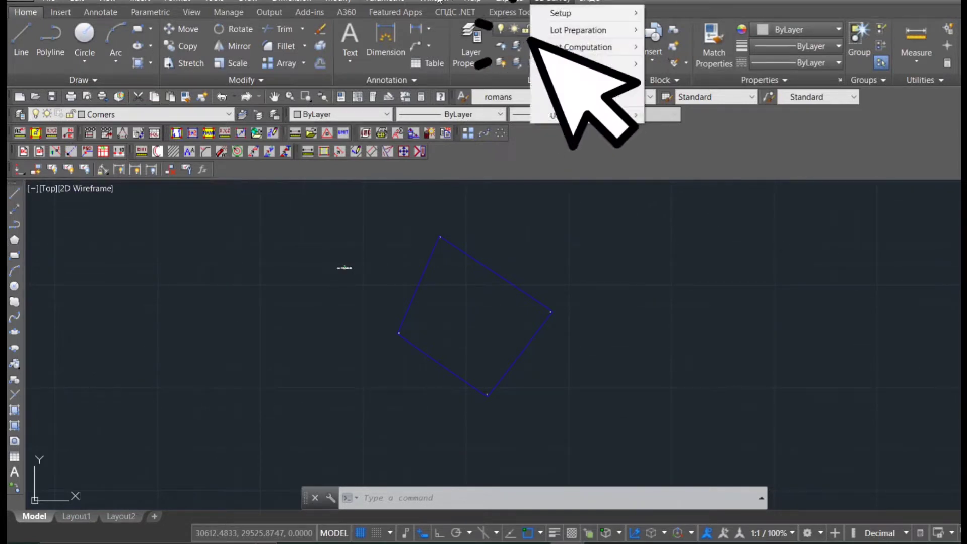
pyautogui.moveTo(587, 81)
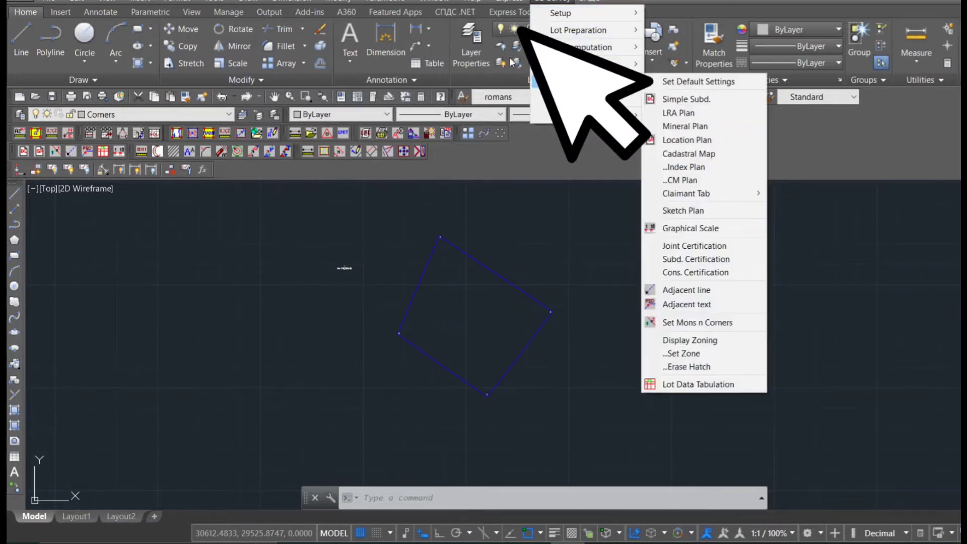
pyautogui.click(687, 140)
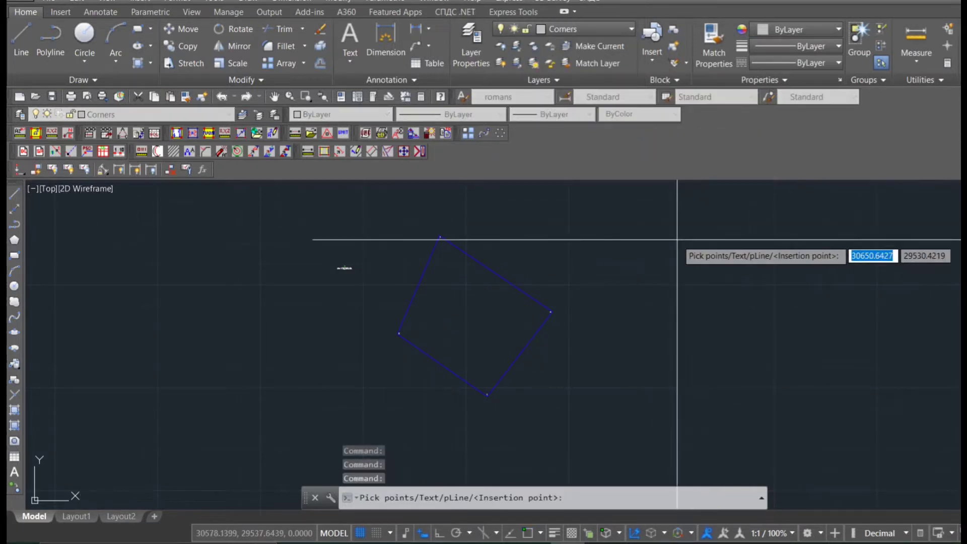
pyautogui.write('T')
pyautogui.press('Return')
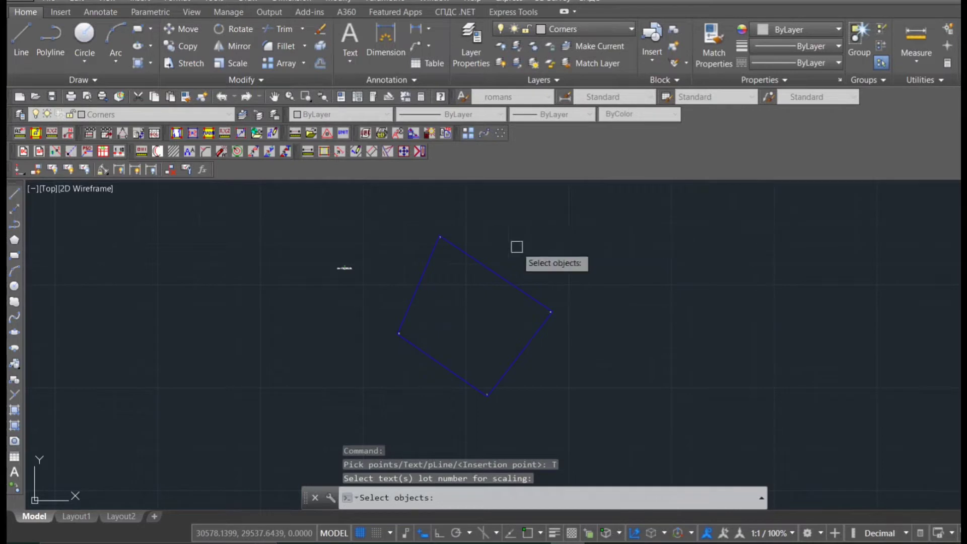
pyautogui.scroll(5, 349, 270)
pyautogui.click(291, 242)
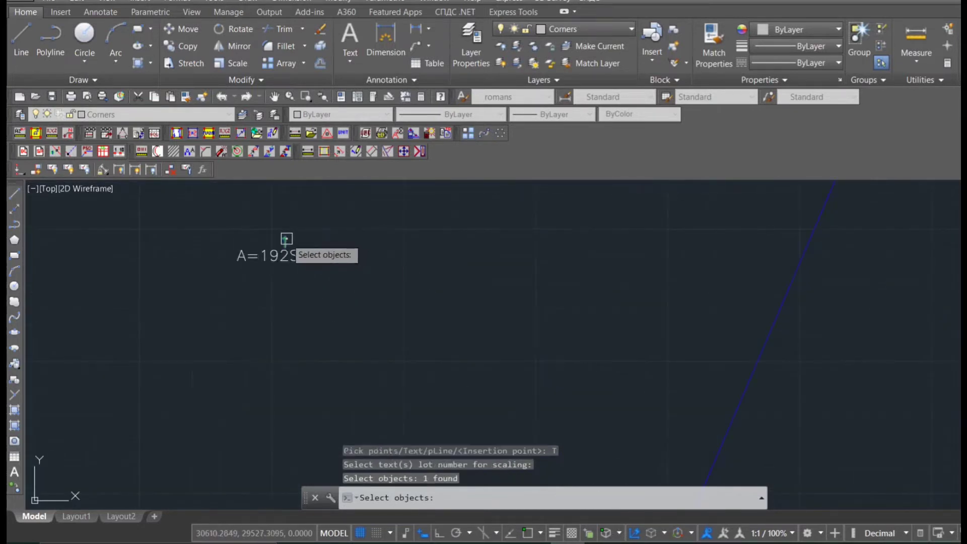
pyautogui.scroll(-5, 416, 273)
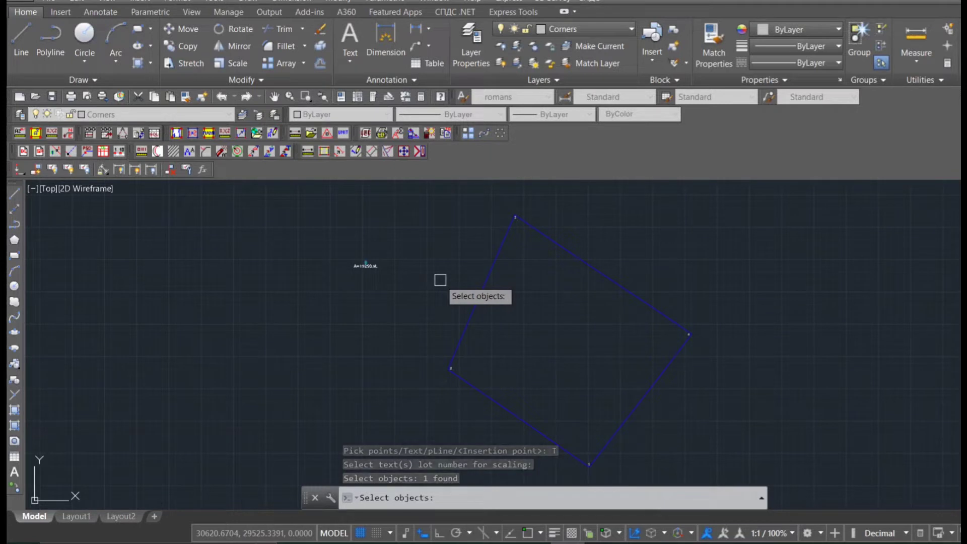
pyautogui.press('Return')
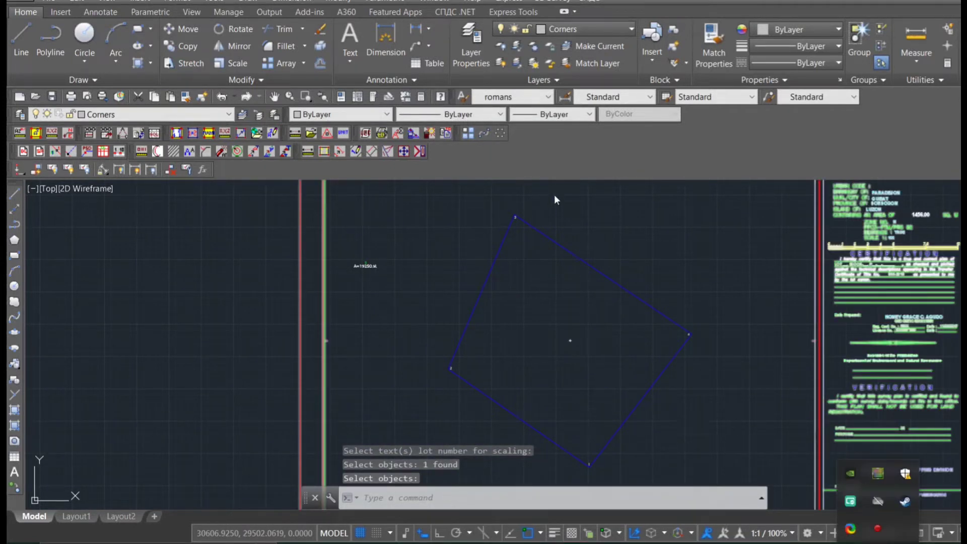
# Move the lot number and area label outside the plan sheet's border, beside its upper-left corner.
pyautogui.scroll(-3, 675, 253)
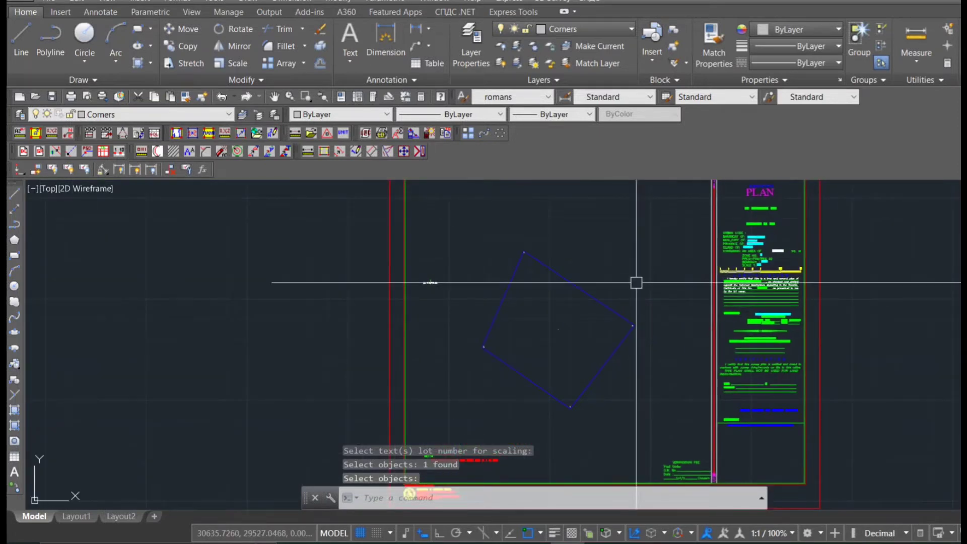
pyautogui.scroll(6, 577, 302)
pyautogui.write('m')
pyautogui.press('Return')
pyautogui.click(453, 289)
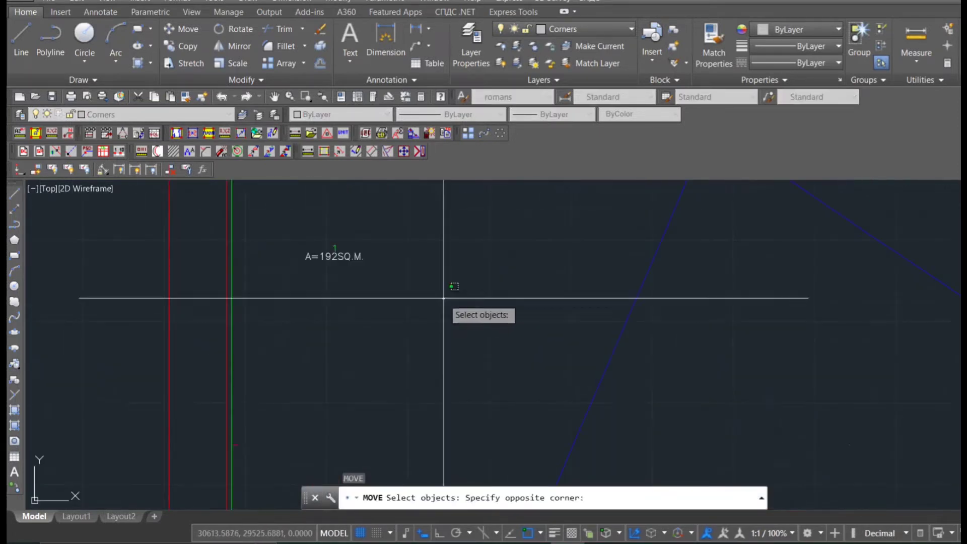
pyautogui.click(444, 298)
pyautogui.click(301, 217)
pyautogui.click(363, 315)
pyautogui.press('Return')
pyautogui.click(349, 261)
pyautogui.scroll(-3, 403, 274)
pyautogui.moveTo(426, 278); pyautogui.dragTo(510, 311, button='middle')
pyautogui.scroll(-4, 510, 312)
pyautogui.scroll(6, 456, 257)
pyautogui.click(447, 226)
# Tabulate the lot's technical description inside the plan sheet's upper-left corner, using the lot number text.
pyautogui.scroll(-2, 712, 310)
pyautogui.moveTo(713, 310); pyautogui.dragTo(549, 234, button='middle')
pyautogui.scroll(-2, 552, 247)
pyautogui.moveTo(662, 340); pyautogui.dragTo(590, 319, button='middle')
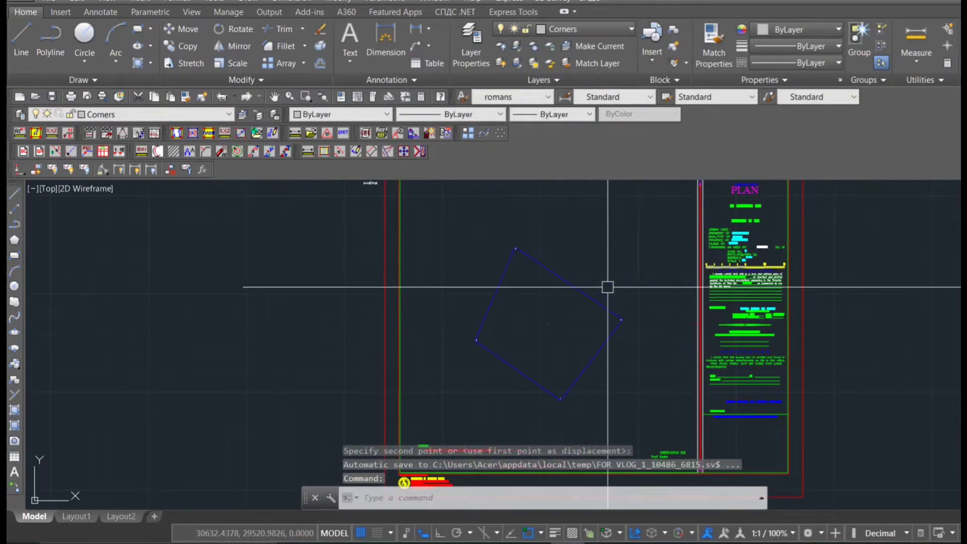
pyautogui.moveTo(608, 287); pyautogui.dragTo(605, 301, button='middle')
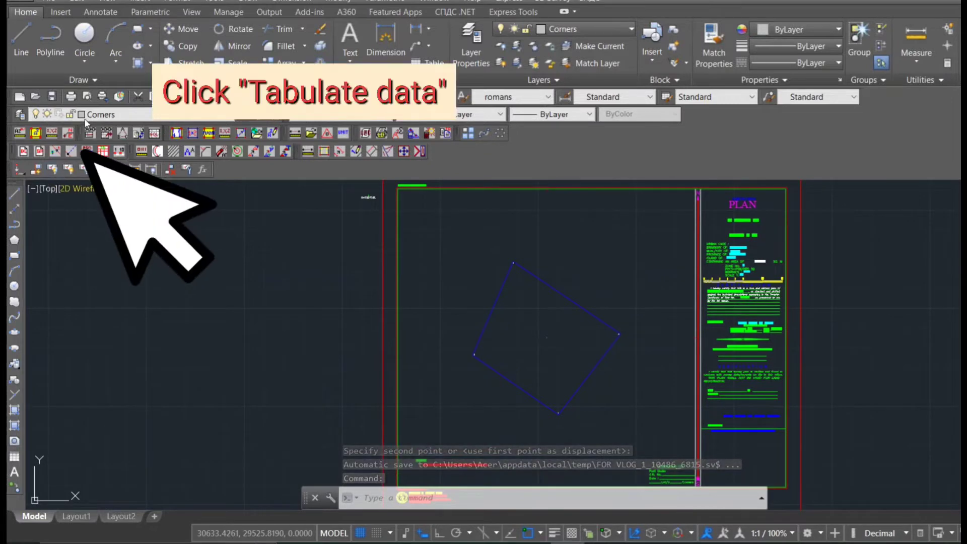
pyautogui.click(86, 151)
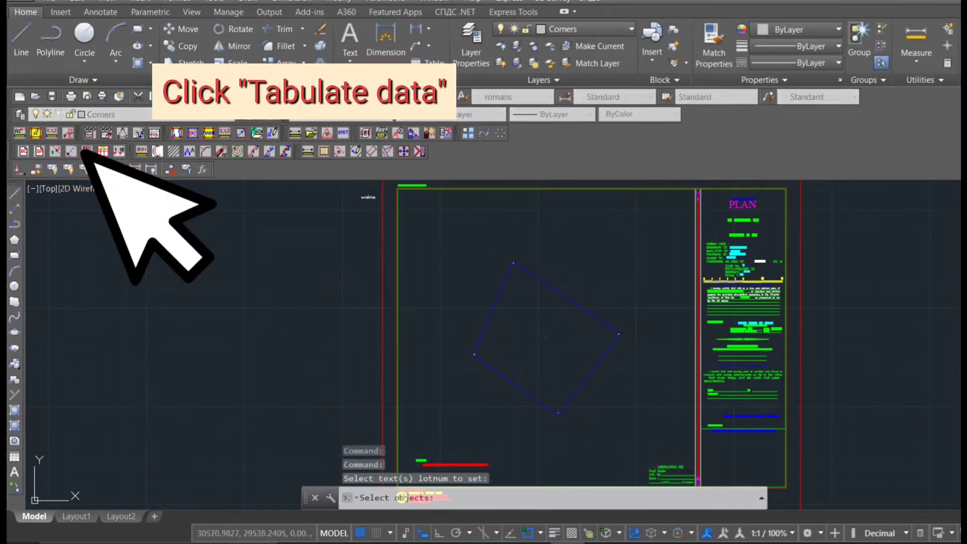
pyautogui.scroll(5, 367, 211)
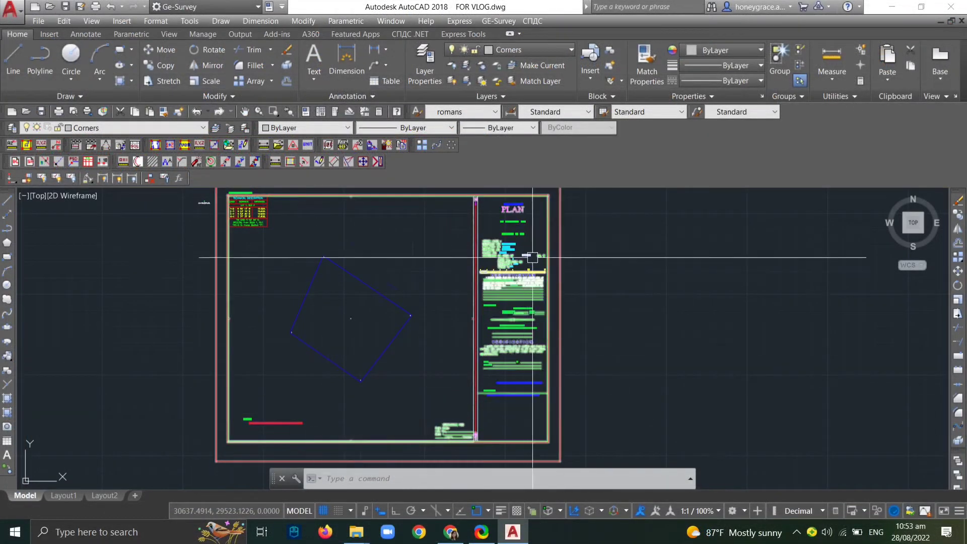
# In the plan's title block attributes, set the title to SKETCH and the subject to "OF LOT 1, BLK 4 , PSD-05---".
pyautogui.doubleClick(513, 206)
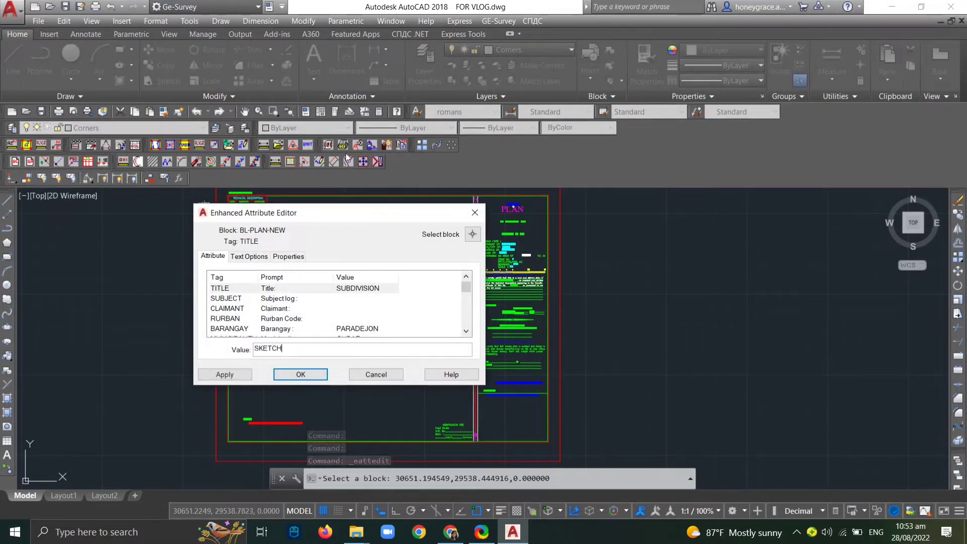
pyautogui.press('Return')
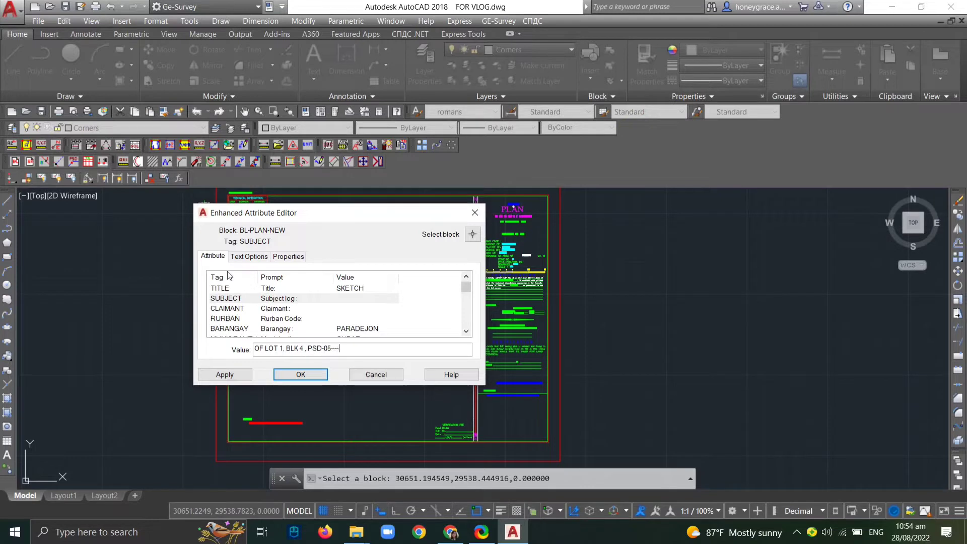
pyautogui.click(276, 328)
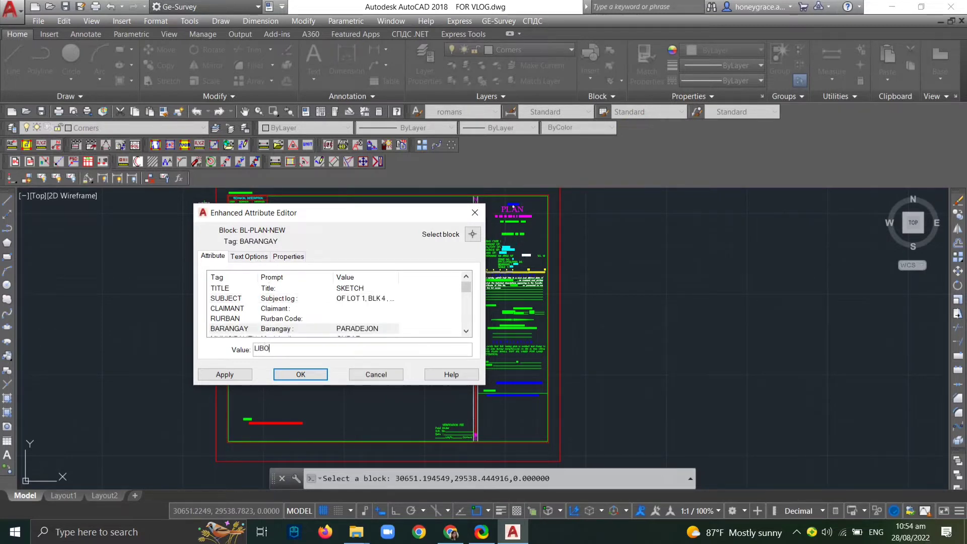
# In the title block attributes, set the barangay to POBLACION, the municipality to LIBON and the province to ALBAY.
pyautogui.scroll(-2, 249, 277)
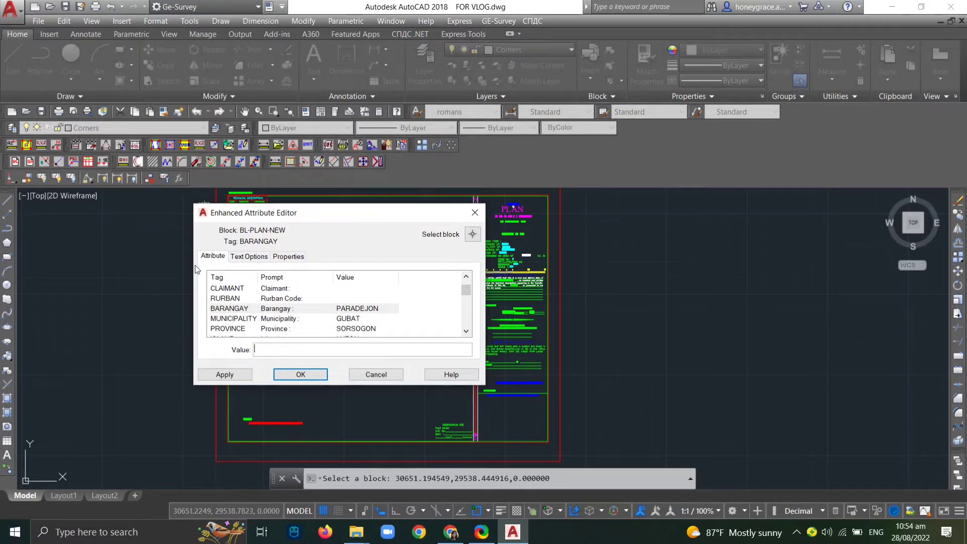
pyautogui.write('POBLACION')
pyautogui.press('Return')
pyautogui.write('LIBON')
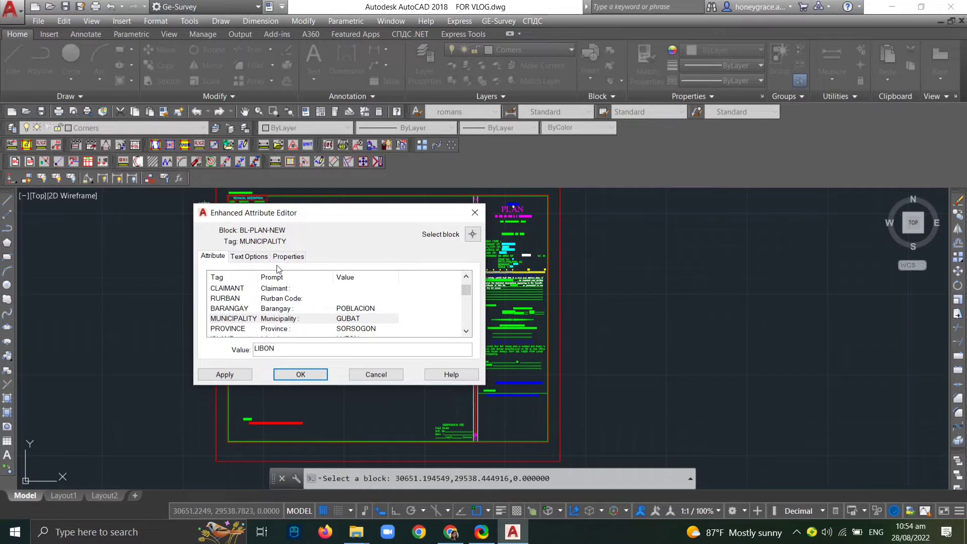
pyautogui.press('Return')
pyautogui.write('AK')
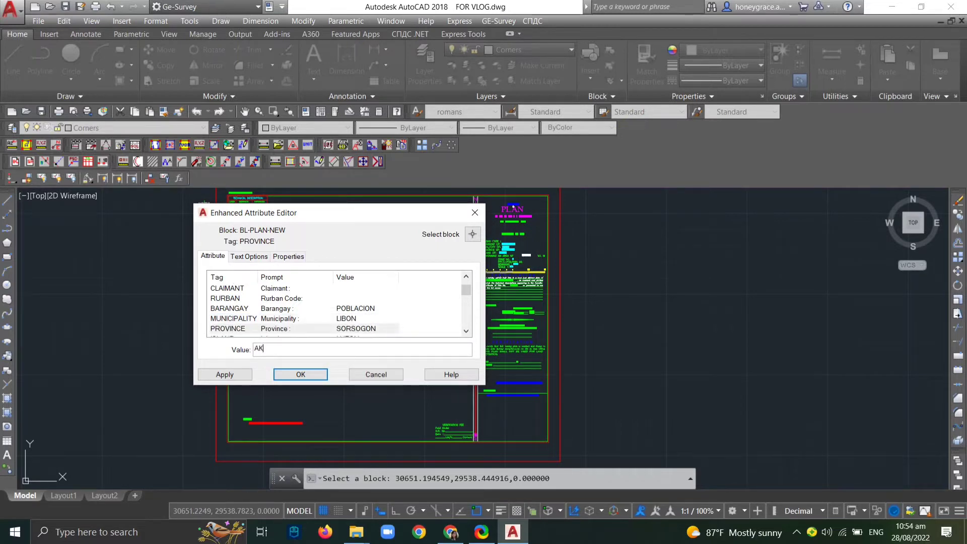
pyautogui.write('LBAY')
pyautogui.press('Return')
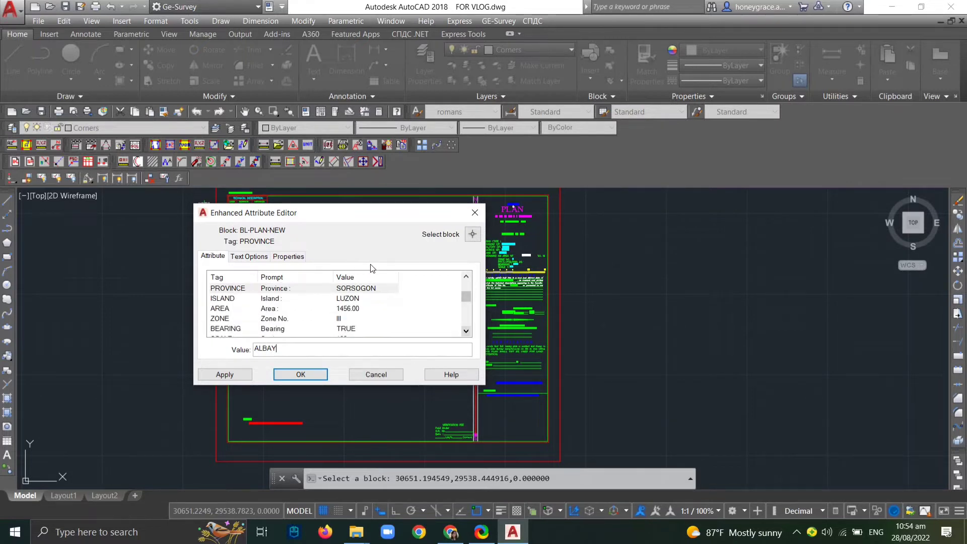
pyautogui.press('Return')
# Set the title block's area attribute to 192 and apply the attribute edits.
pyautogui.press('Tab')
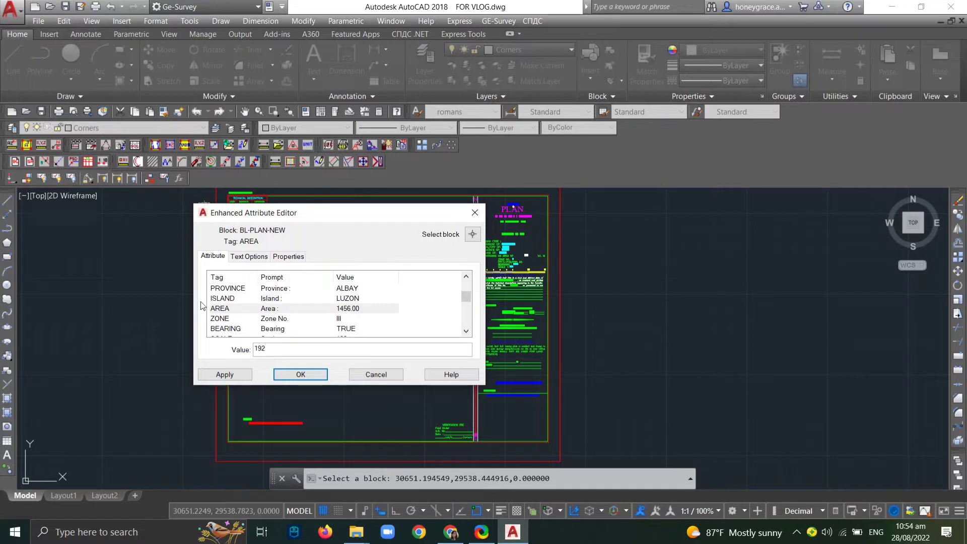
pyautogui.press('Return')
pyautogui.press('Return')
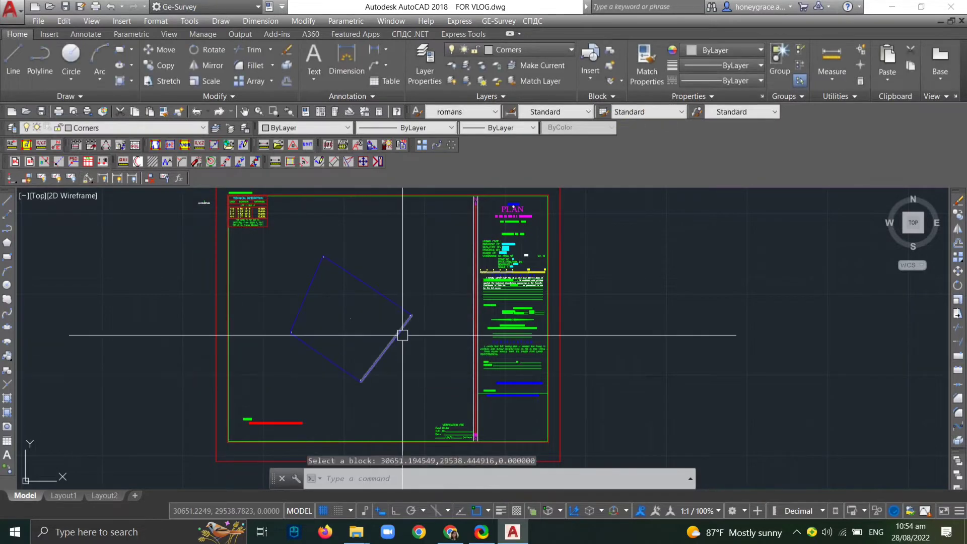
# Review the title block's location details, certification and verification sections, and the rest of the plan sheet.
pyautogui.scroll(4, 504, 263)
pyautogui.scroll(-2, 505, 263)
pyautogui.moveTo(511, 278)
pyautogui.mouseDown(button='middle')
pyautogui.moveTo(543, 323)
pyautogui.moveTo(479, 362)
pyautogui.moveTo(495, 378)
pyautogui.moveTo(479, 388)
pyautogui.moveTo(497, 282)
pyautogui.mouseUp(button='middle')
pyautogui.scroll(-3, 572, 367)
pyautogui.scroll(7, 498, 338)
pyautogui.moveTo(508, 349); pyautogui.dragTo(547, 277, button='middle')
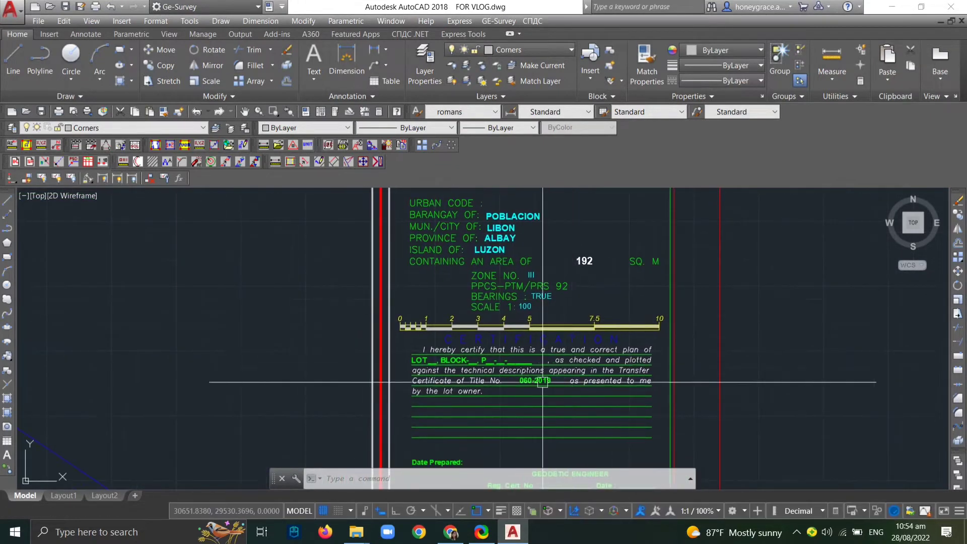
pyautogui.scroll(2, 543, 382)
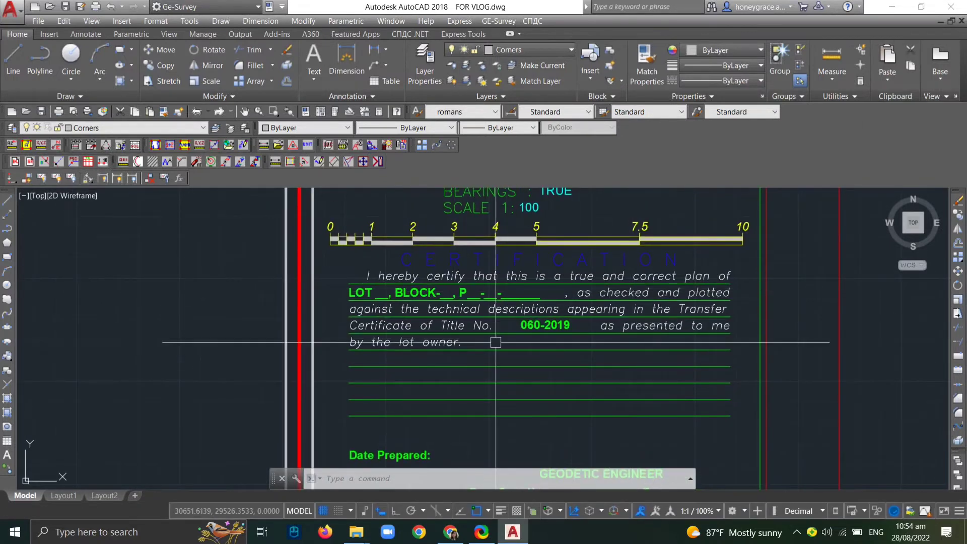
pyautogui.scroll(-2, 518, 262)
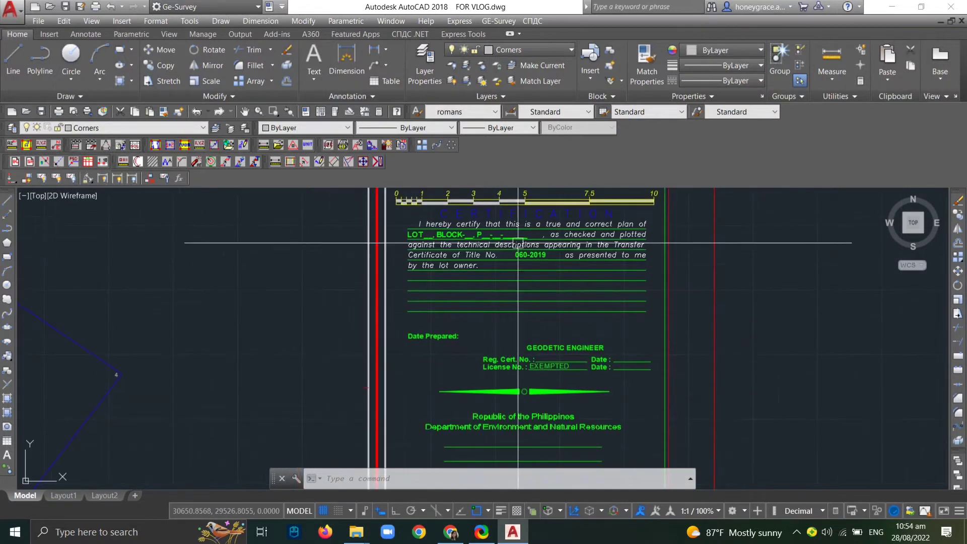
pyautogui.scroll(-2, 533, 295)
pyautogui.moveTo(534, 305); pyautogui.dragTo(503, 386, button='middle')
pyautogui.scroll(4, 519, 345)
pyautogui.scroll(-2, 518, 344)
pyautogui.moveTo(519, 342)
pyautogui.mouseDown(button='middle')
pyautogui.moveTo(520, 259)
pyautogui.moveTo(558, 210)
pyautogui.mouseUp(button='middle')
pyautogui.scroll(-4, 520, 259)
pyautogui.moveTo(435, 419); pyautogui.dragTo(466, 397, button='middle')
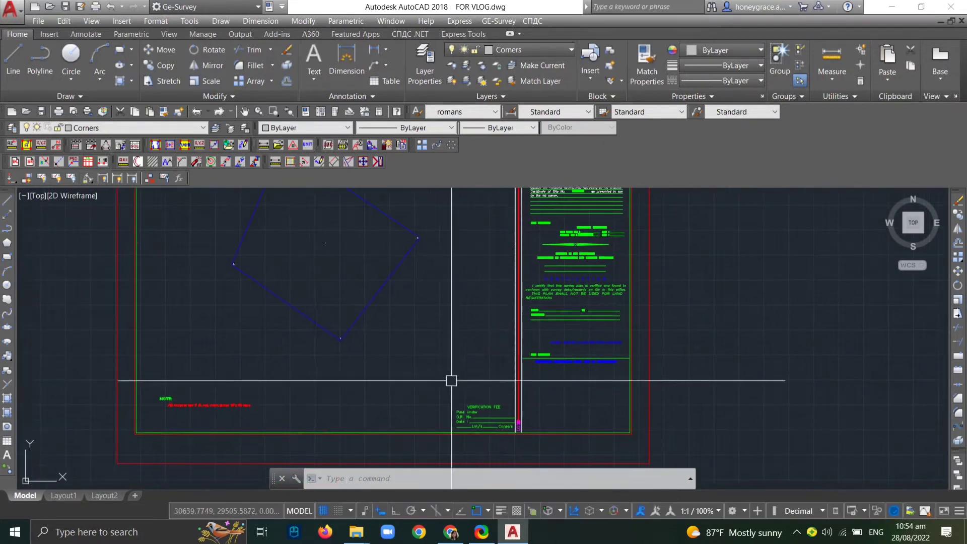
pyautogui.moveTo(426, 333); pyautogui.dragTo(488, 391, button='middle')
pyautogui.scroll(2, 445, 302)
pyautogui.moveTo(445, 303); pyautogui.dragTo(464, 398, button='middle')
pyautogui.scroll(-2, 455, 343)
pyautogui.moveTo(450, 347)
pyautogui.mouseDown(button='middle')
pyautogui.moveTo(443, 365)
pyautogui.moveTo(406, 307)
pyautogui.moveTo(454, 335)
pyautogui.moveTo(444, 328)
pyautogui.mouseUp(button='middle')
pyautogui.scroll(-2, 437, 348)
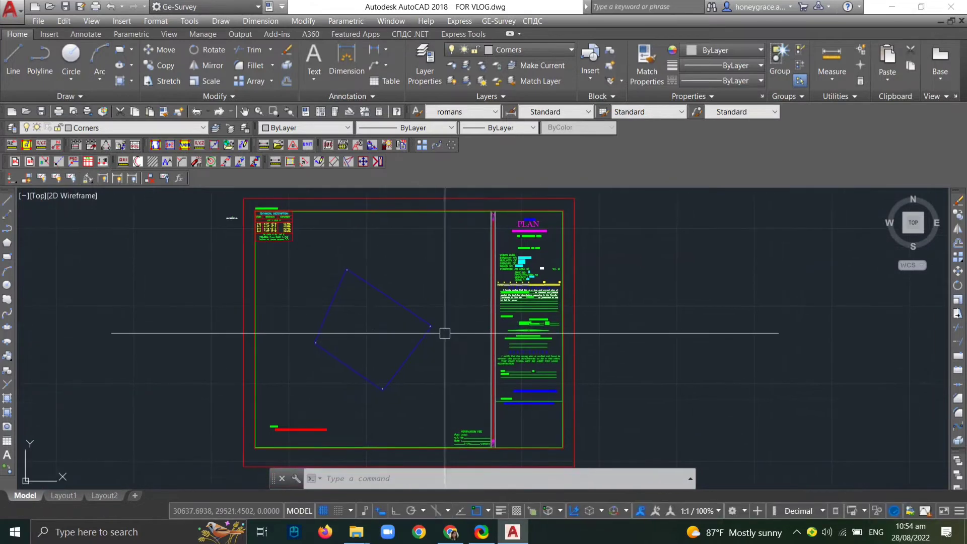
# Draw a horizontal line across the drawing area, from the midpoint of the title block's edge to the inner border's left side.
pyautogui.write('l')
pyautogui.press('Return')
pyautogui.scroll(3, 486, 330)
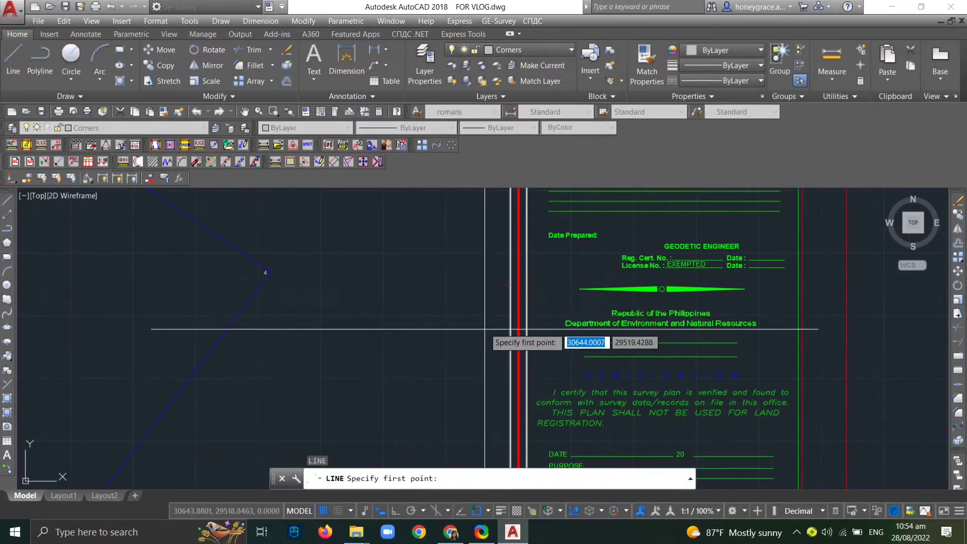
pyautogui.click(505, 286)
pyautogui.scroll(-2, 438, 300)
pyautogui.scroll(5, 312, 302)
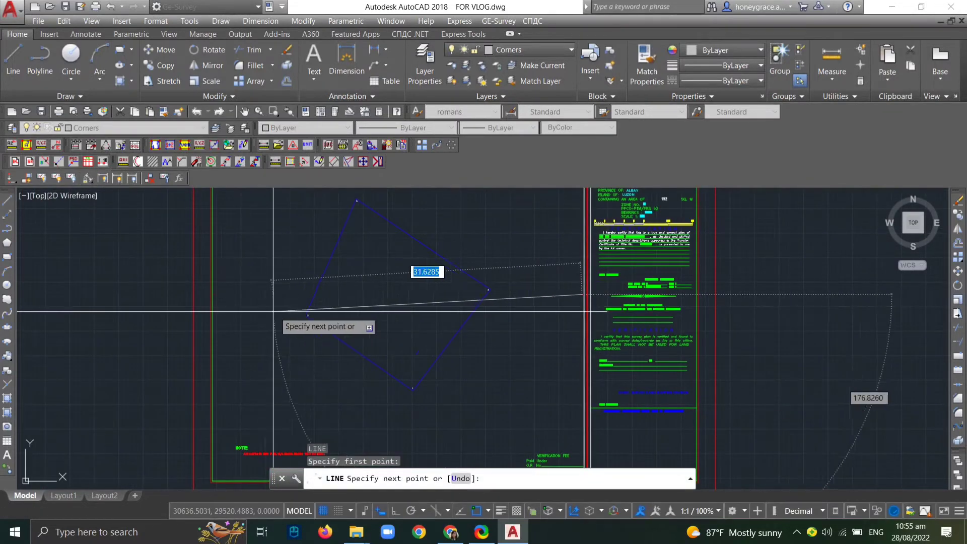
pyautogui.click(197, 302)
pyautogui.press('Return')
pyautogui.scroll(-3, 328, 229)
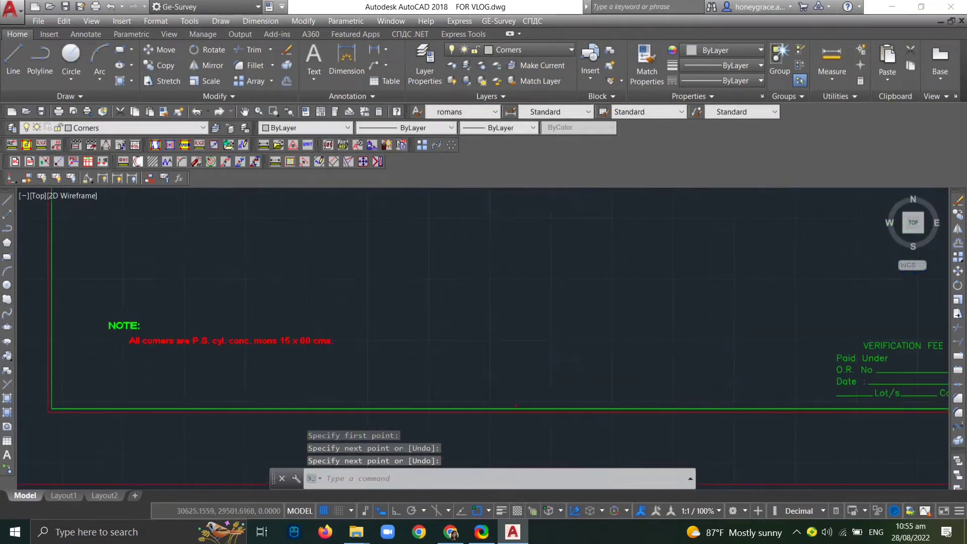
# Draw a vertical line through the middle of the drawing area, from the bottom inner border up to the top border.
pyautogui.scroll(4, 505, 420)
pyautogui.press('Return')
pyautogui.click(544, 377)
pyautogui.scroll(-5, 544, 358)
pyautogui.moveTo(519, 342); pyautogui.dragTo(507, 443, button='middle')
pyautogui.scroll(-2, 507, 443)
pyautogui.moveTo(530, 331); pyautogui.dragTo(505, 396, button='middle')
pyautogui.moveTo(486, 276); pyautogui.dragTo(464, 354, button='middle')
pyautogui.scroll(6, 449, 278)
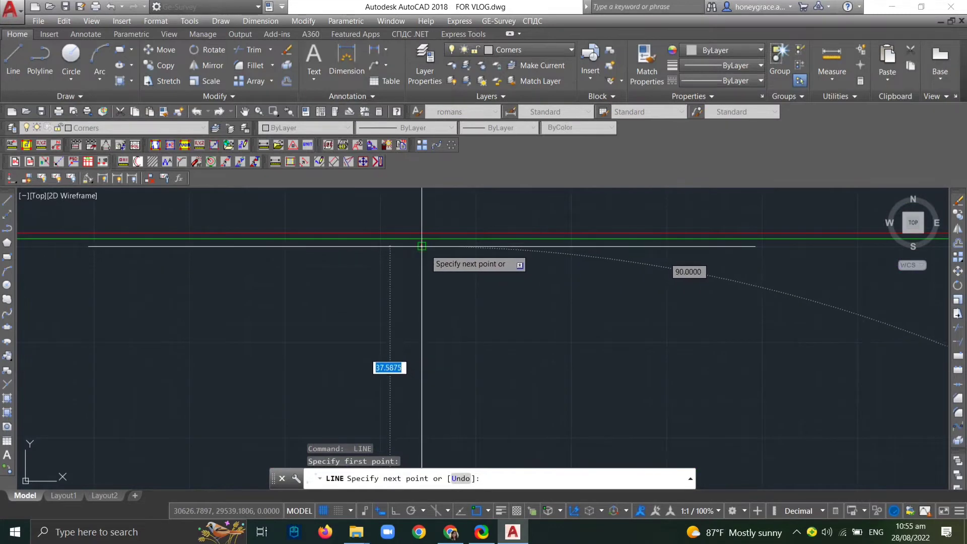
pyautogui.press('Escape')
pyautogui.scroll(-5, 453, 293)
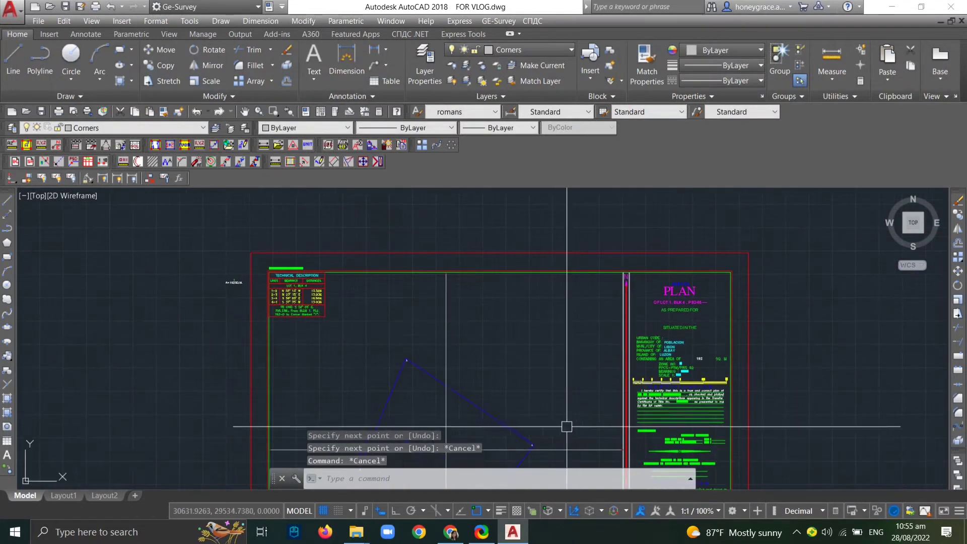
# Change the colour of the horizontal and vertical center lines to red.
pyautogui.moveTo(567, 427); pyautogui.dragTo(556, 353, button='middle')
pyautogui.click(575, 398)
pyautogui.click(568, 367)
pyautogui.click(467, 291)
pyautogui.click(462, 288)
pyautogui.click(413, 258)
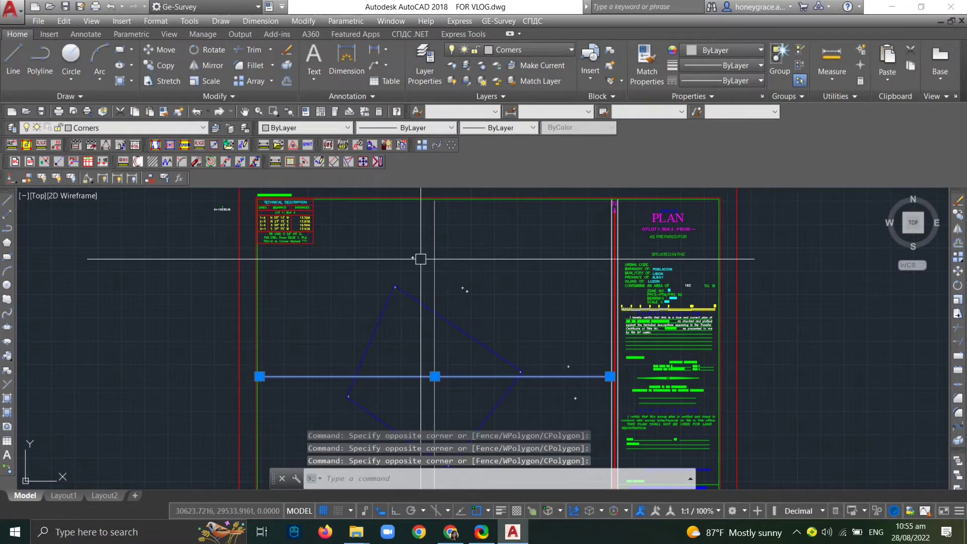
pyautogui.click(448, 263)
pyautogui.click(427, 261)
pyautogui.click(731, 50)
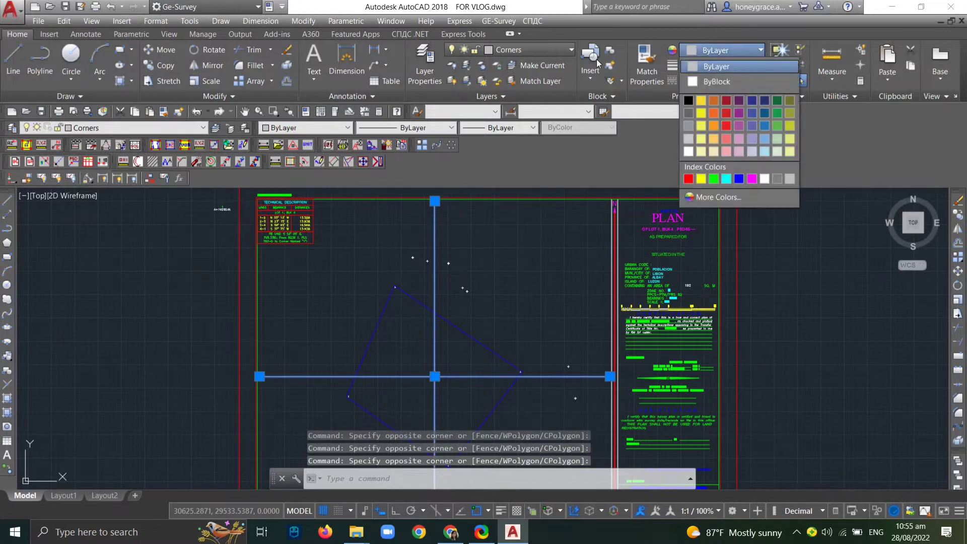
pyautogui.click(701, 178)
pyautogui.press('Escape')
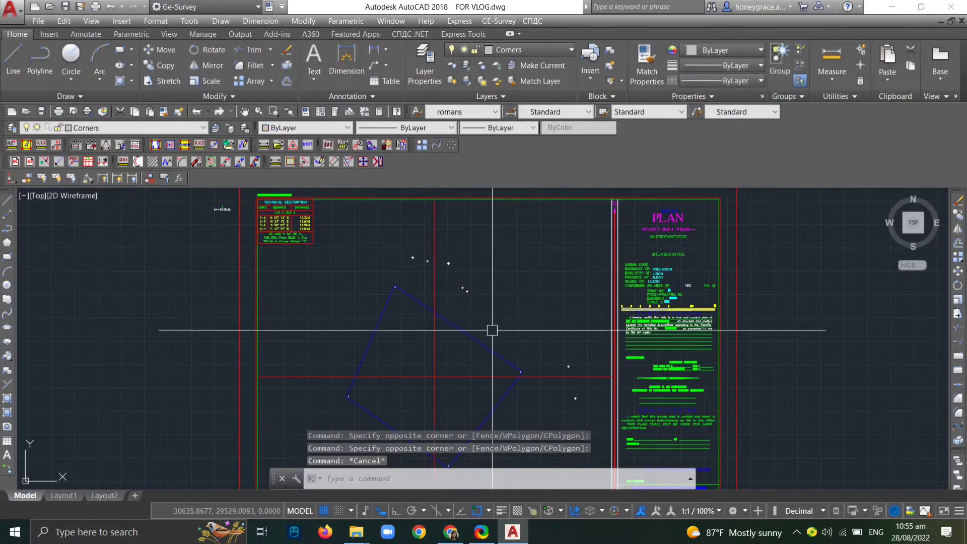
# Insert a GE-Survey northing and easting label for the center lines' crossing point, placed at the sheet's left inner border.
pyautogui.scroll(-3, 456, 232)
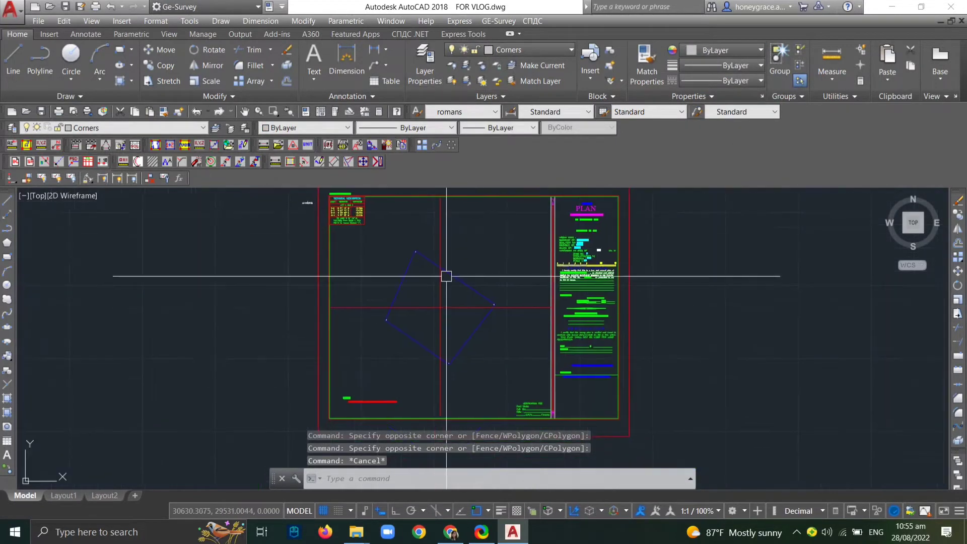
pyautogui.rightClick(480, 509)
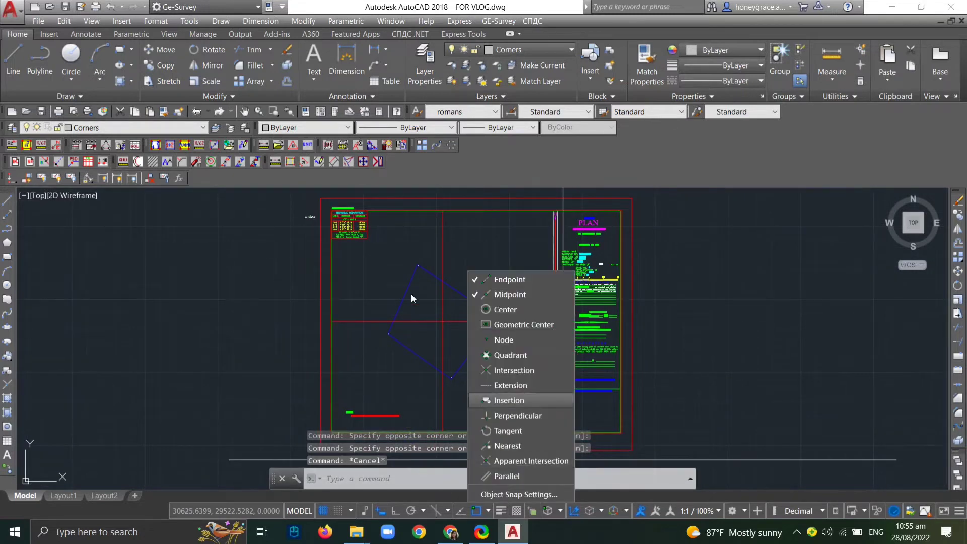
pyautogui.click(372, 225)
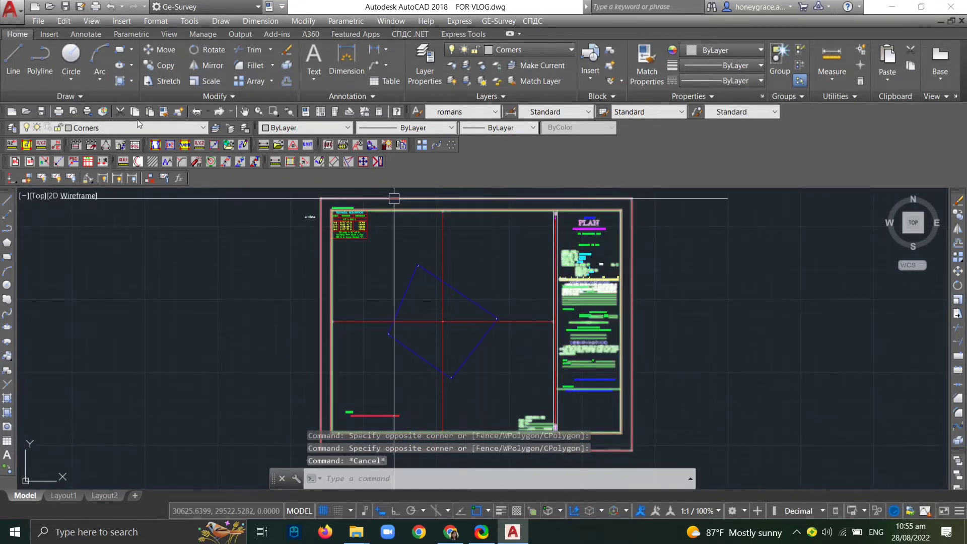
pyautogui.click(46, 113)
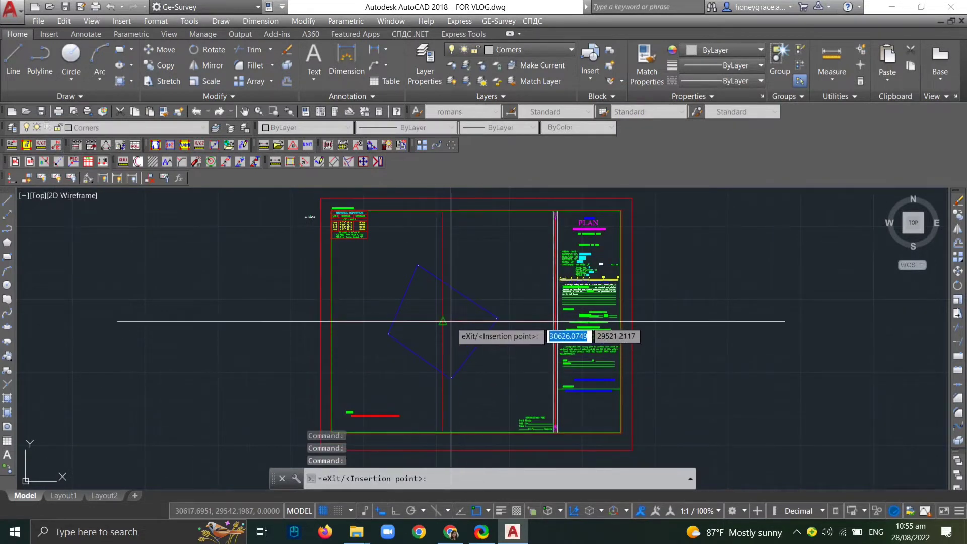
pyautogui.click(451, 321)
pyautogui.scroll(8, 389, 324)
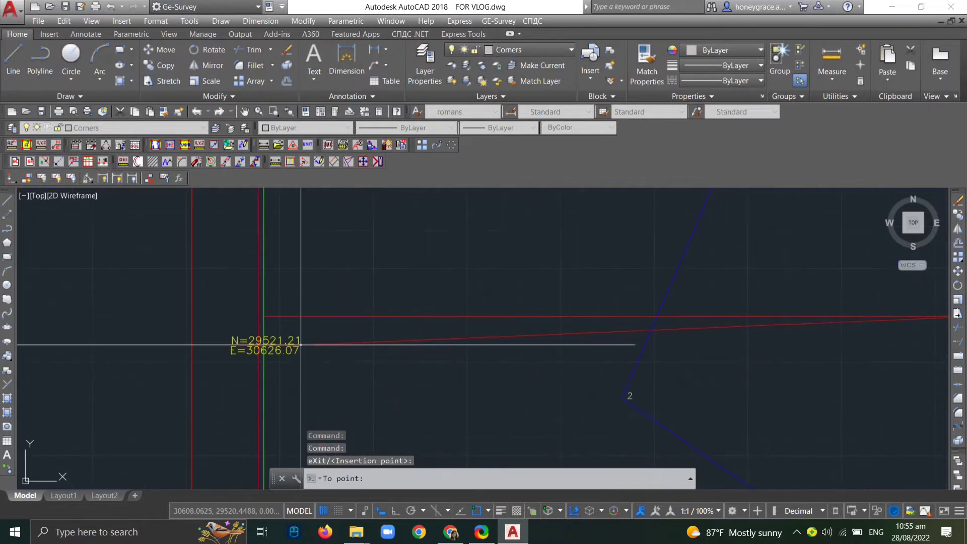
pyautogui.press('Escape')
pyautogui.doubleClick(301, 345)
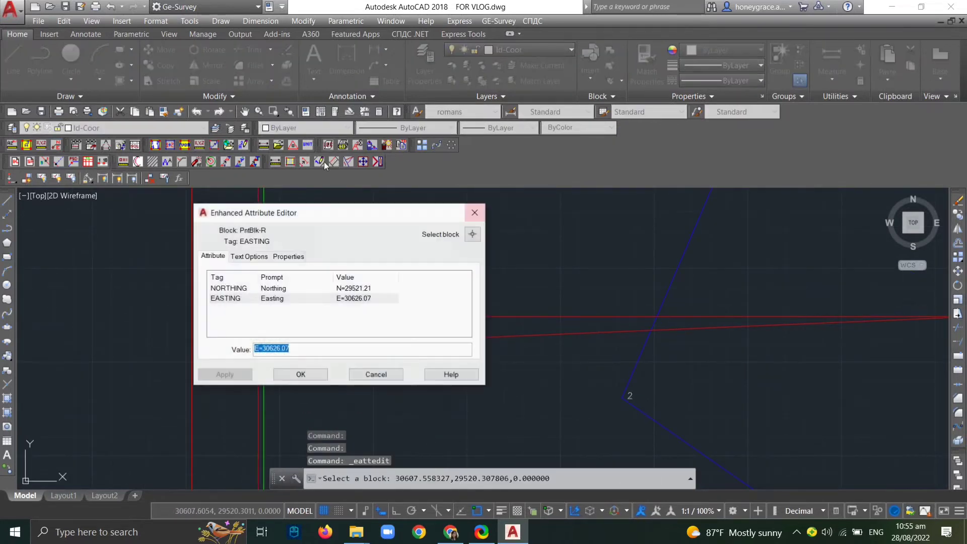
pyautogui.click(476, 213)
pyautogui.click(476, 213)
pyautogui.click(375, 253)
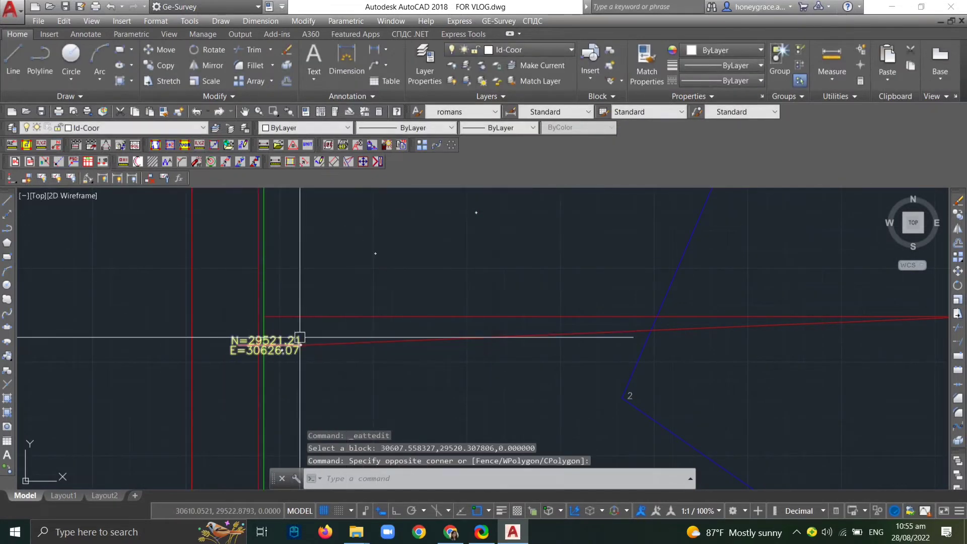
# Break the coordinate label block into separate northing and easting texts.
pyautogui.click(299, 352)
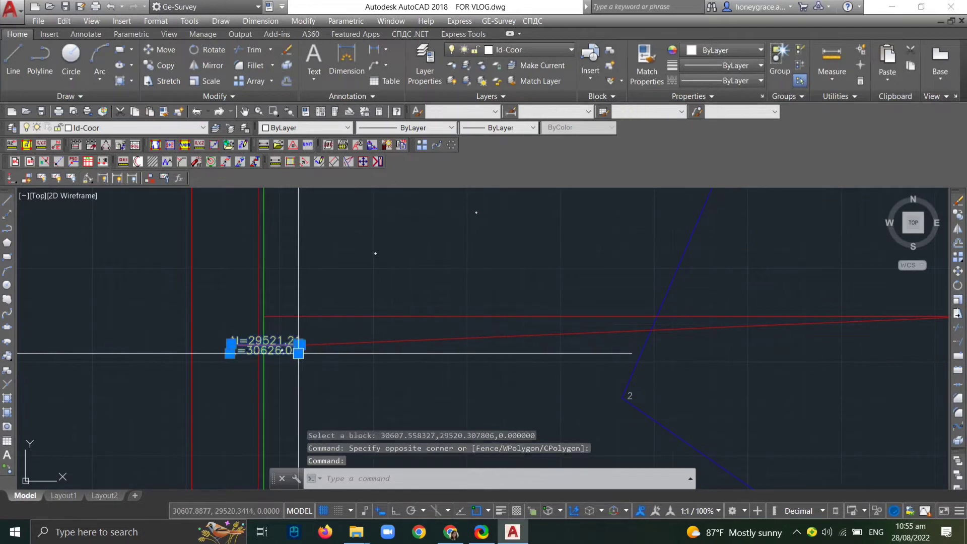
pyautogui.click(156, 143)
pyautogui.press('Escape')
pyautogui.press('Escape')
# Move the northing text just above the horizontal center line, beside the left inner border.
pyautogui.write('m')
pyautogui.press('Return')
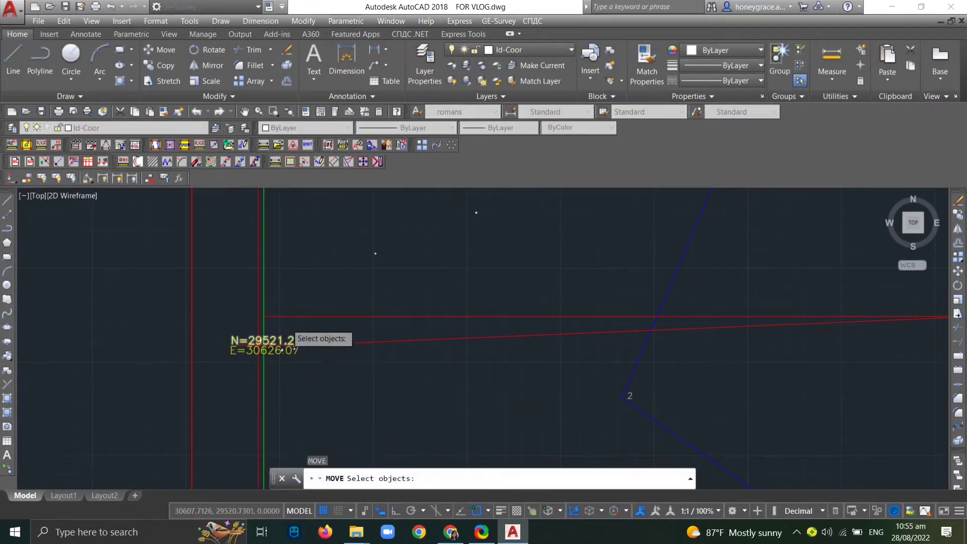
pyautogui.scroll(6, 282, 350)
pyautogui.click(242, 348)
pyautogui.press('Return')
pyautogui.click(252, 343)
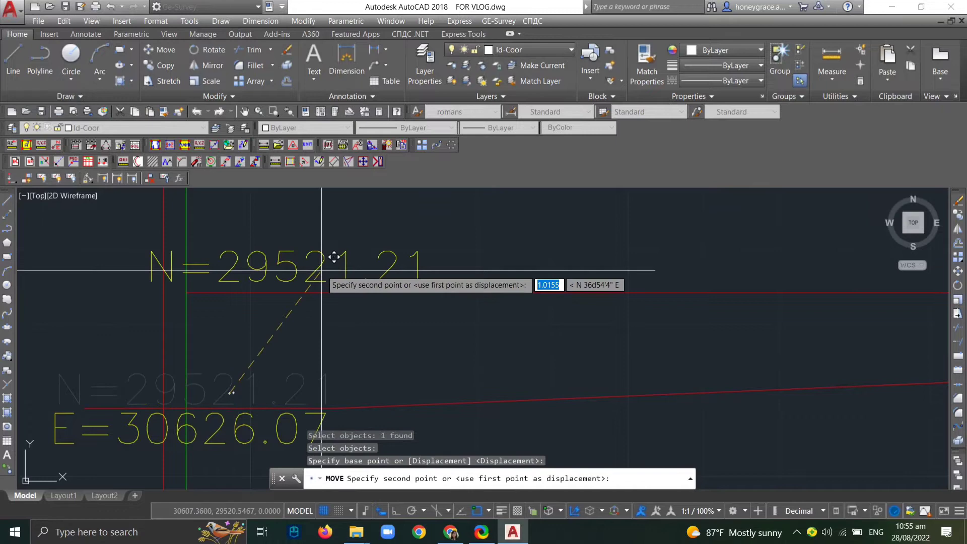
pyautogui.click(376, 269)
# Move the easting text beside the lower end of the vertical center line, just above the bottom border.
pyautogui.write('m')
pyautogui.press('Return')
pyautogui.click(261, 431)
pyautogui.press('Return')
pyautogui.click(259, 431)
pyautogui.scroll(-7, 340, 205)
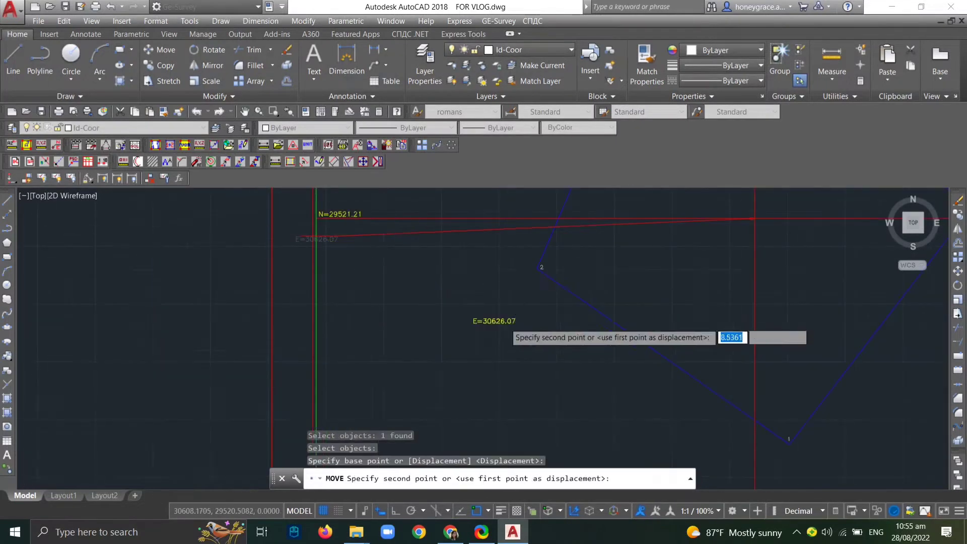
pyautogui.scroll(8, 463, 272)
pyautogui.click(448, 403)
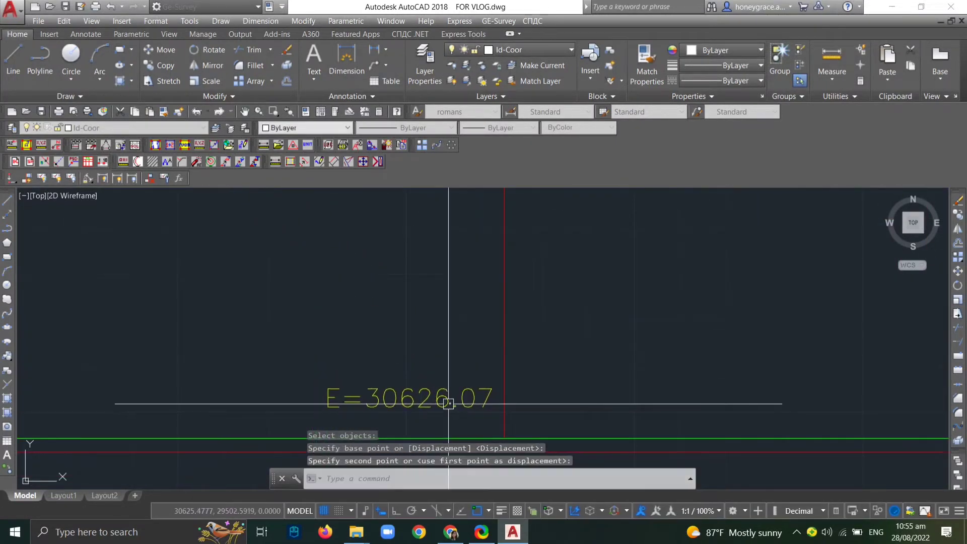
pyautogui.press('Escape')
# Rotate the easting text so it reads vertically, parallel to the vertical center line.
pyautogui.write('ro')
pyautogui.press('Return')
pyautogui.click(478, 400)
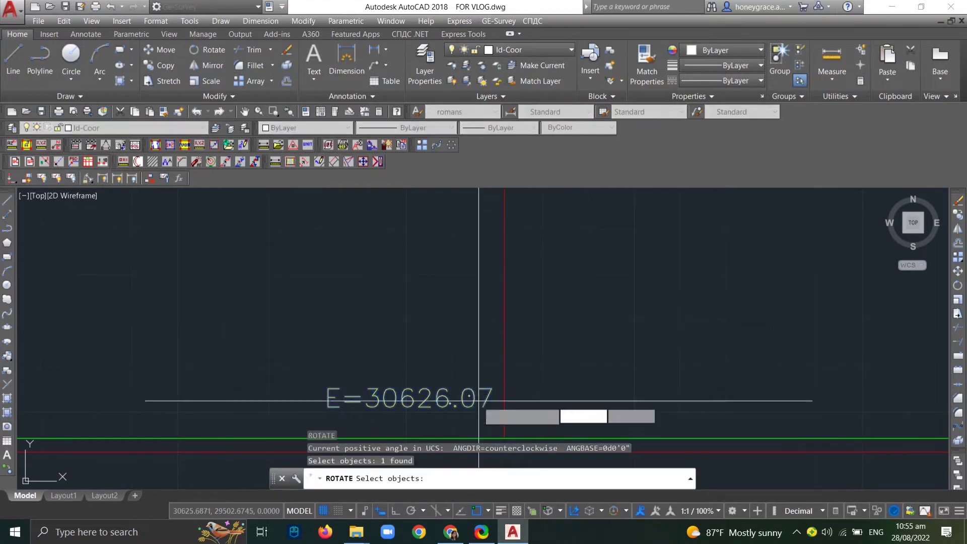
pyautogui.press('Return')
pyautogui.click(479, 402)
pyautogui.click(475, 298)
pyautogui.press('Escape')
# Move the rotated easting text up so it sits inside the bottom border, alongside the vertical center line.
pyautogui.write('m')
pyautogui.press('Return')
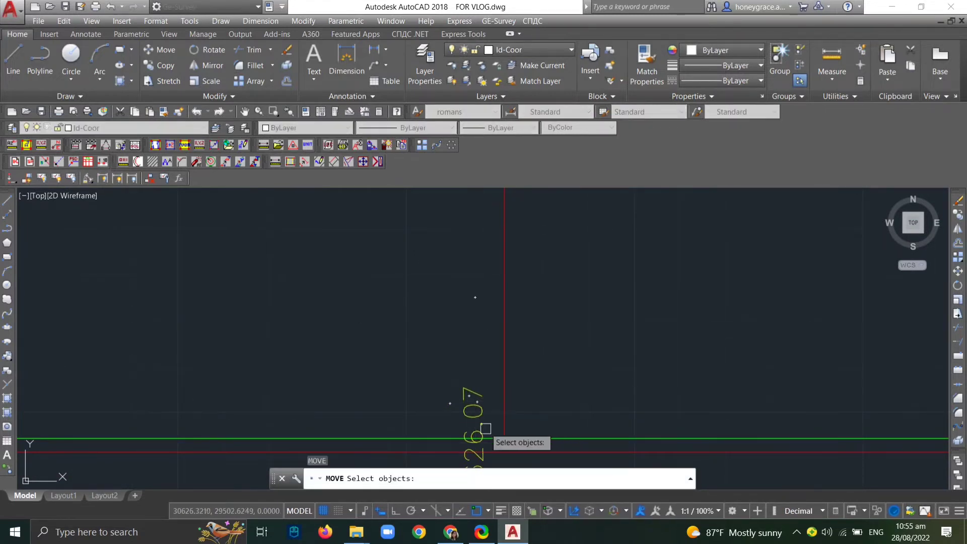
pyautogui.click(473, 403)
pyautogui.press('Return')
pyautogui.click(474, 418)
pyautogui.click(479, 288)
pyautogui.press('Escape')
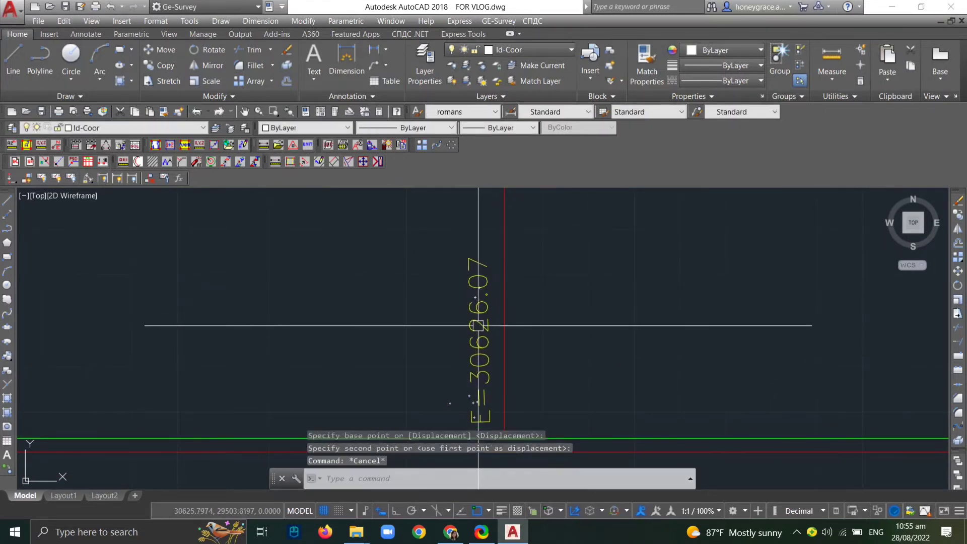
pyautogui.doubleClick(478, 326)
pyautogui.scroll(-5, 438, 314)
pyautogui.press('Escape')
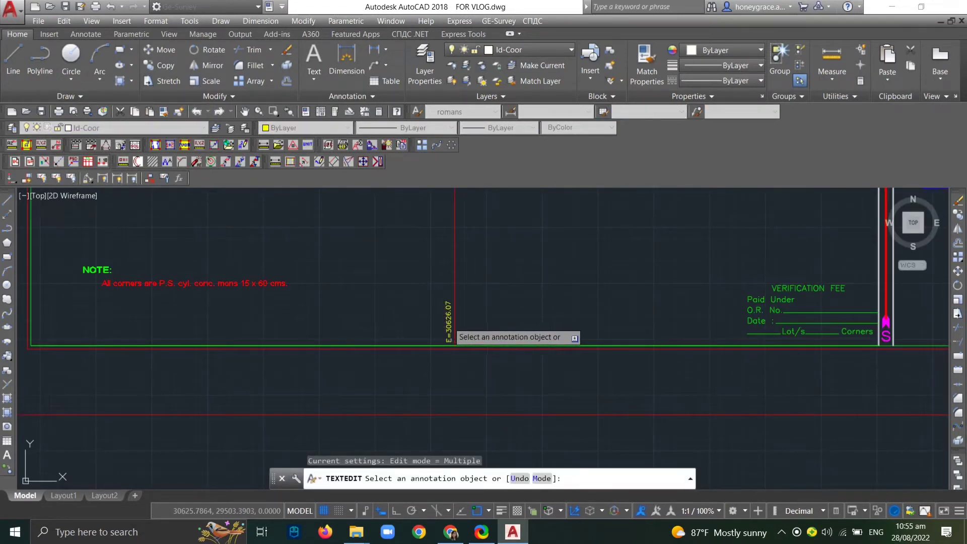
pyautogui.click(448, 321)
pyautogui.press('Escape')
pyautogui.press('Escape')
pyautogui.scroll(6, 447, 321)
pyautogui.doubleClick(447, 321)
pyautogui.scroll(-4, 472, 333)
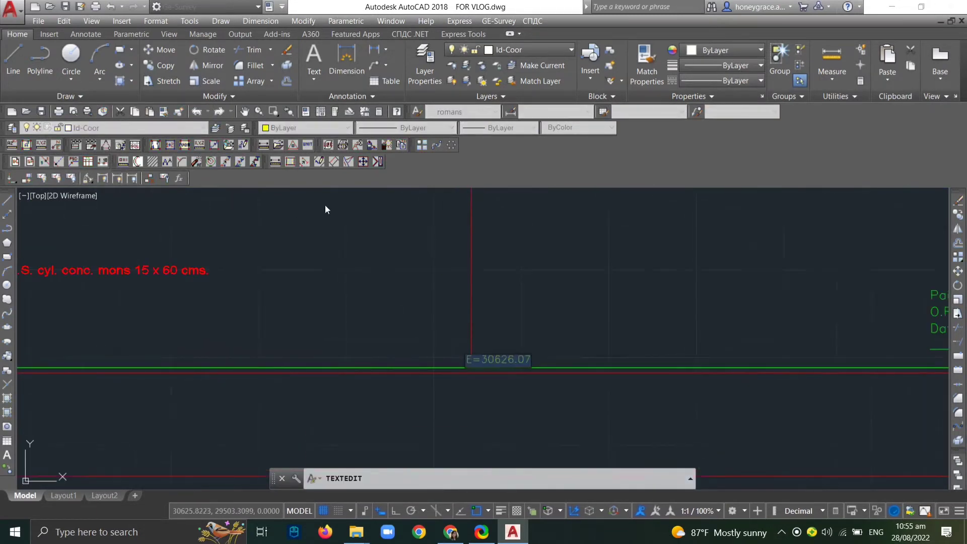
pyautogui.scroll(-5, 325, 210)
pyautogui.press('Escape')
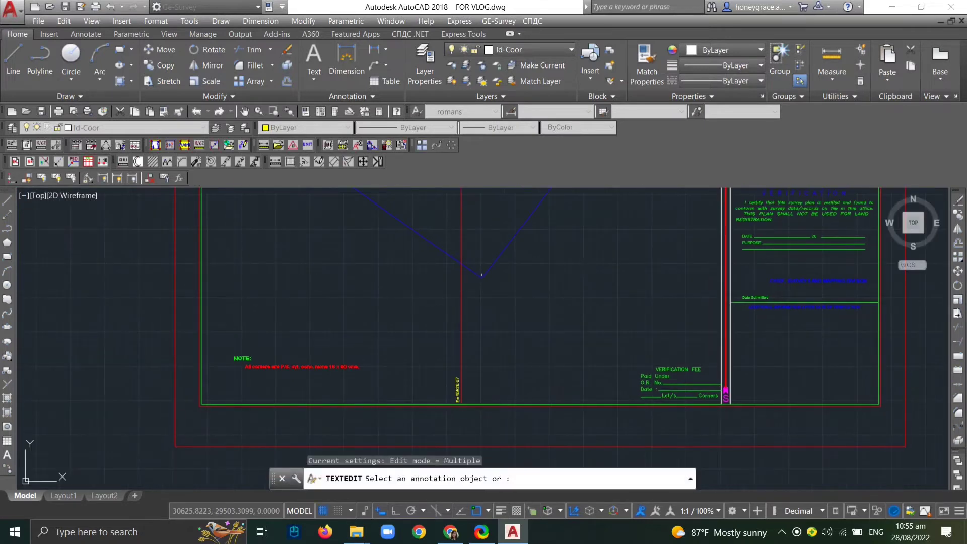
pyautogui.press('Escape')
# Erase the leftover slanted red line and the short horizontal stub below the northing text at the left border.
pyautogui.moveTo(400, 320); pyautogui.dragTo(416, 406, button='middle')
pyautogui.moveTo(310, 246); pyautogui.dragTo(358, 347, button='middle')
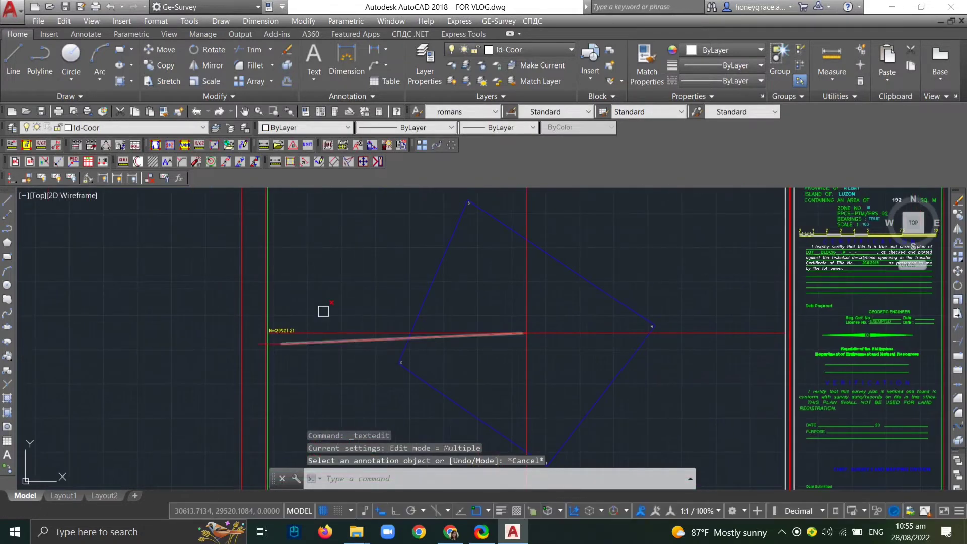
pyautogui.write('e')
pyautogui.scroll(6, 291, 346)
pyautogui.click(296, 352)
pyautogui.click(292, 348)
pyautogui.click(197, 327)
pyautogui.click(199, 336)
pyautogui.click(198, 338)
pyautogui.click(293, 345)
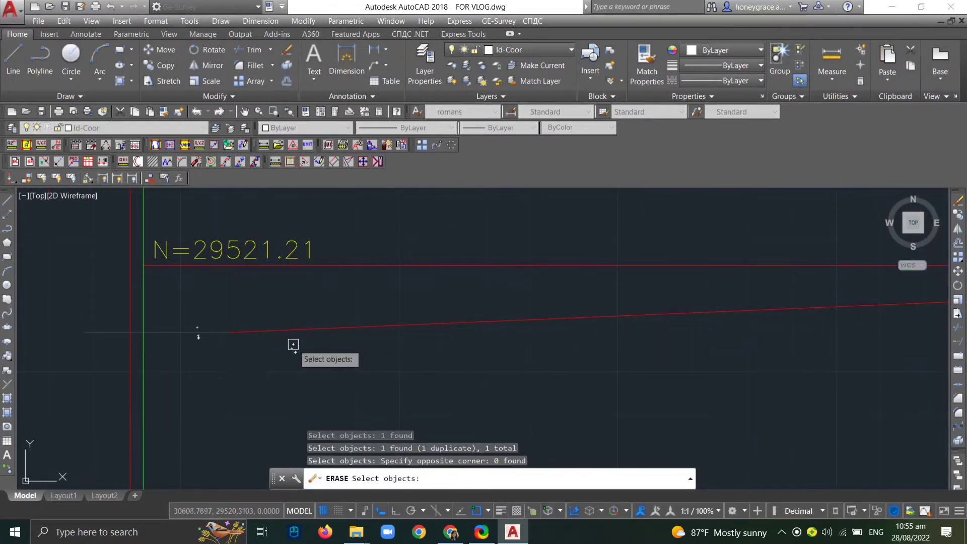
pyautogui.click(287, 342)
pyautogui.click(278, 325)
pyautogui.press('Return')
pyautogui.scroll(-4, 326, 309)
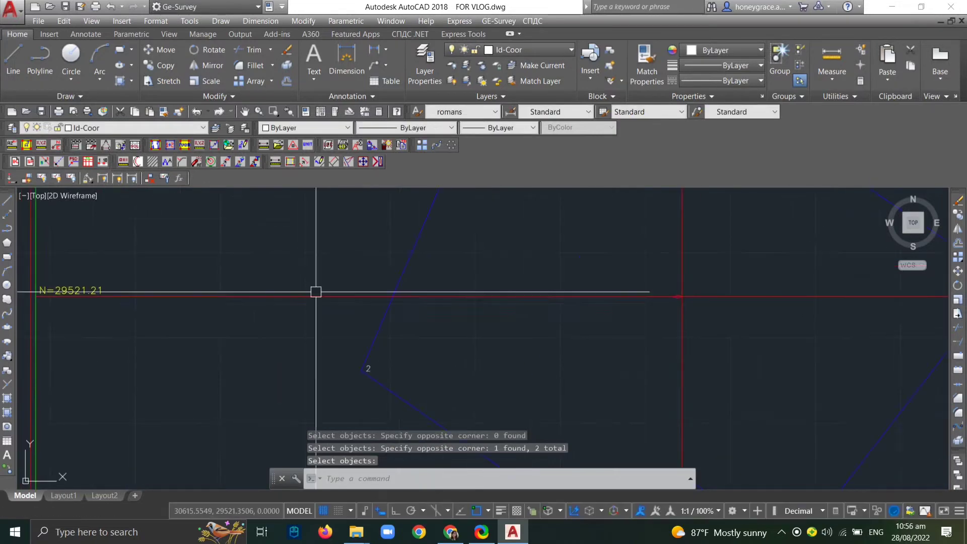
# Erase the stray red remnant left of the intersection of the two center lines.
pyautogui.scroll(3, 654, 300)
pyautogui.press('Return')
pyautogui.click(624, 303)
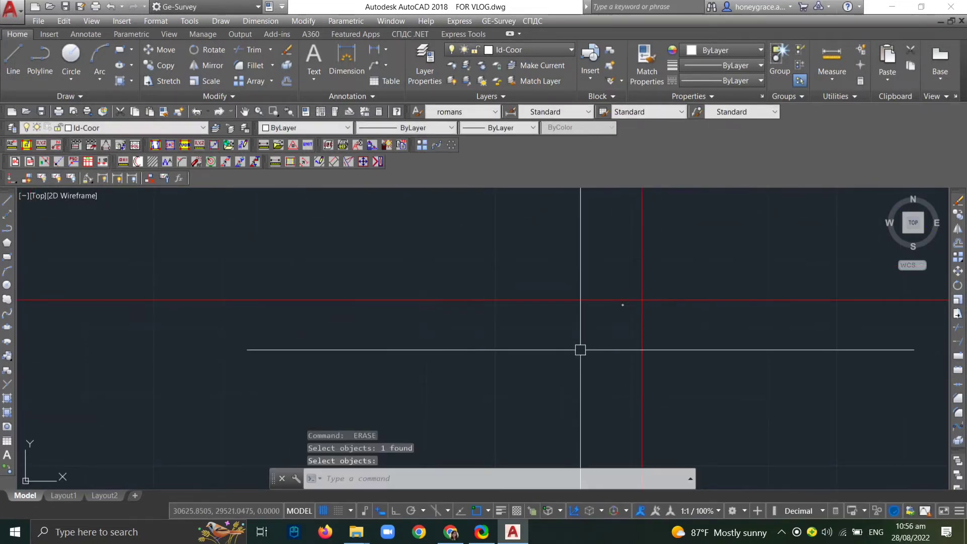
pyautogui.scroll(-5, 580, 350)
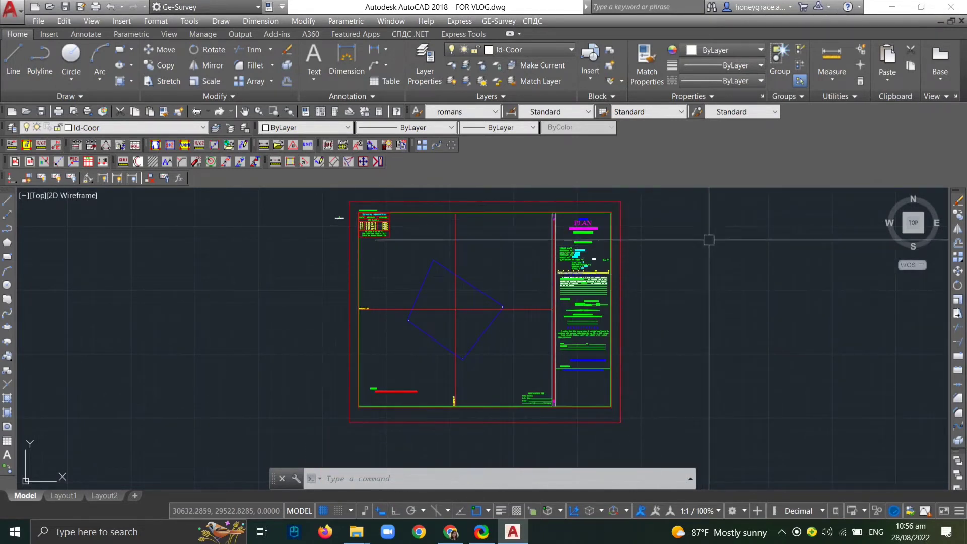
# Review the title block from the PLAN heading through the certification text and signature area, and the overall sheet.
pyautogui.scroll(6, 519, 252)
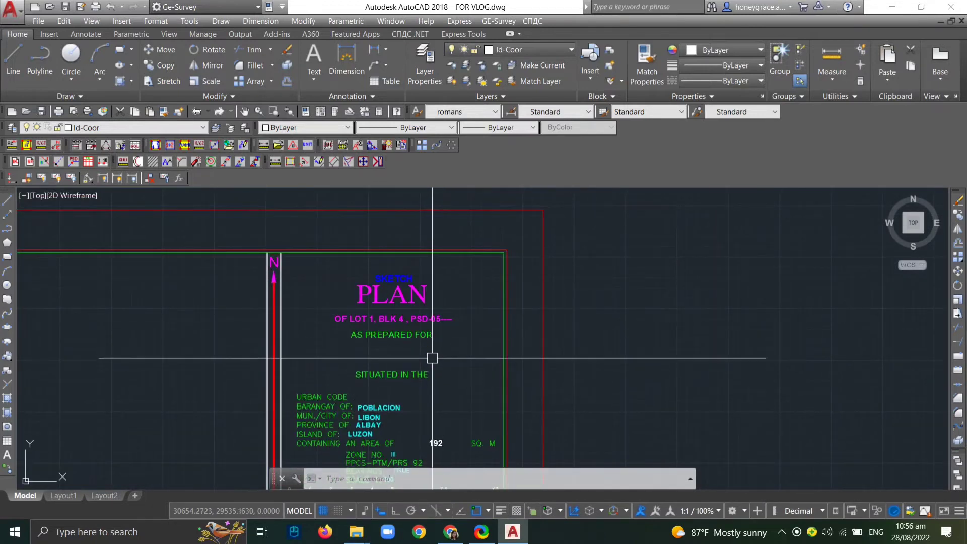
pyautogui.moveTo(432, 358); pyautogui.dragTo(423, 278, button='middle')
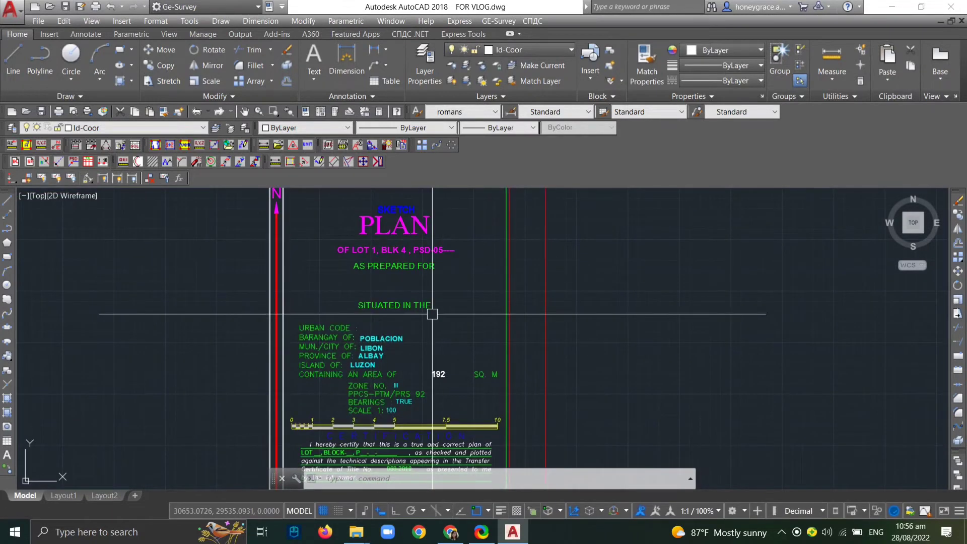
pyautogui.moveTo(441, 356); pyautogui.dragTo(453, 276, button='middle')
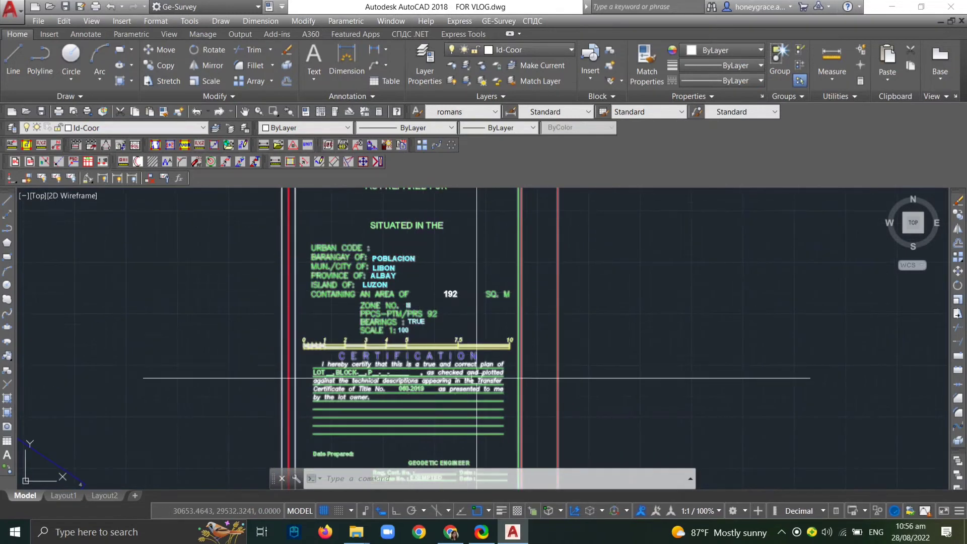
pyautogui.moveTo(763, 320); pyautogui.dragTo(752, 228, button='middle')
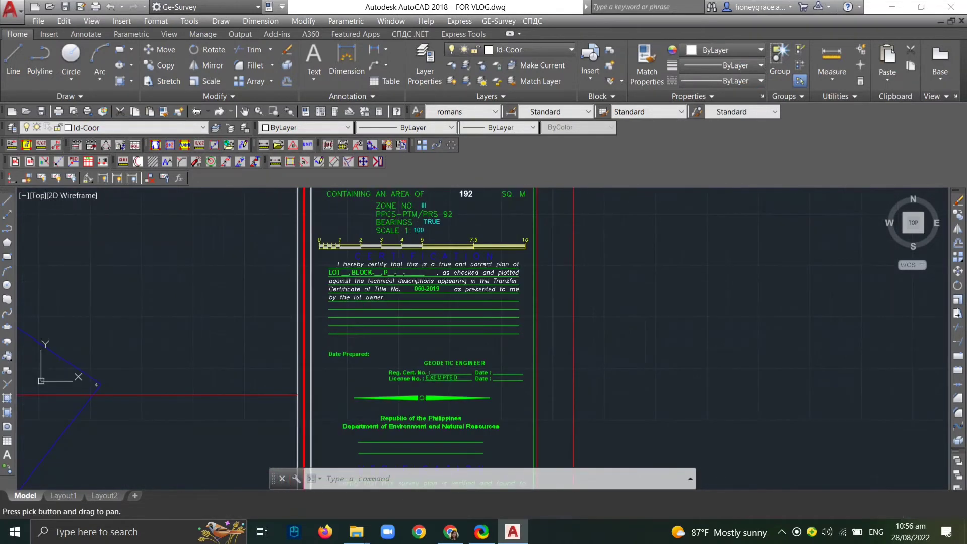
pyautogui.scroll(2, 364, 321)
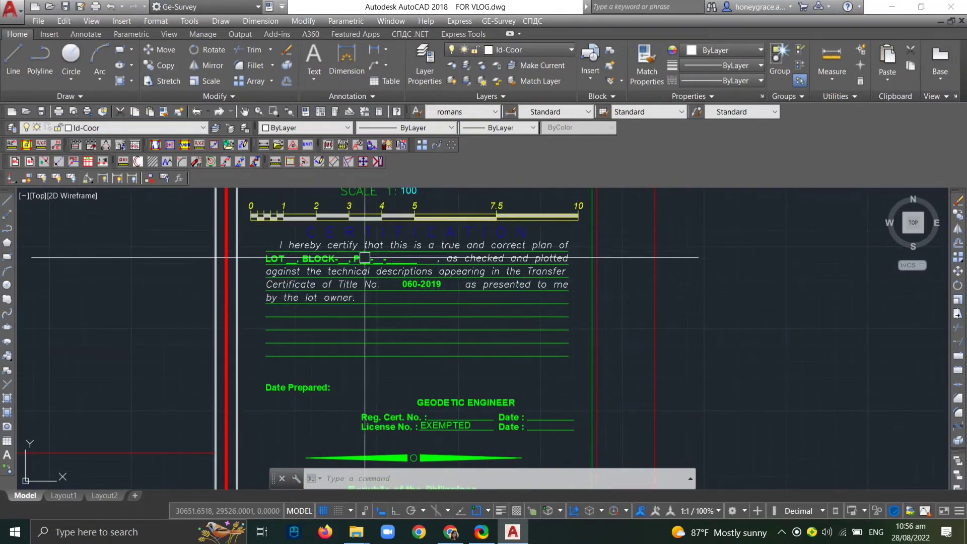
pyautogui.moveTo(488, 381)
pyautogui.mouseDown(button='middle')
pyautogui.moveTo(628, 247)
pyautogui.moveTo(648, 242)
pyautogui.mouseUp(button='middle')
pyautogui.scroll(-2, 574, 371)
pyautogui.moveTo(558, 359); pyautogui.dragTo(546, 276, button='middle')
pyautogui.moveTo(479, 346)
pyautogui.mouseDown(button='middle')
pyautogui.moveTo(513, 263)
pyautogui.moveTo(578, 339)
pyautogui.moveTo(562, 373)
pyautogui.mouseUp(button='middle')
pyautogui.scroll(-4, 564, 357)
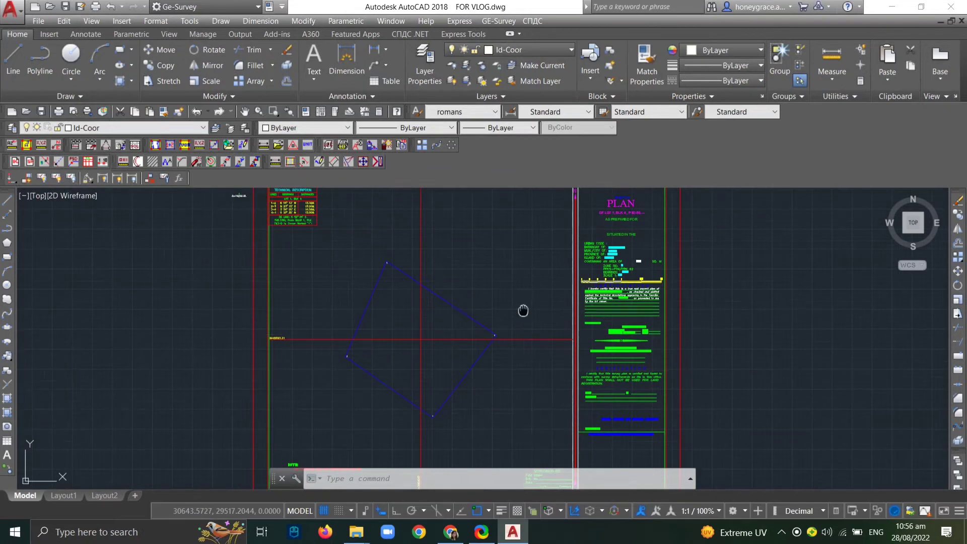
pyautogui.scroll(-2, 521, 324)
pyautogui.moveTo(521, 324); pyautogui.dragTo(462, 310, button='middle')
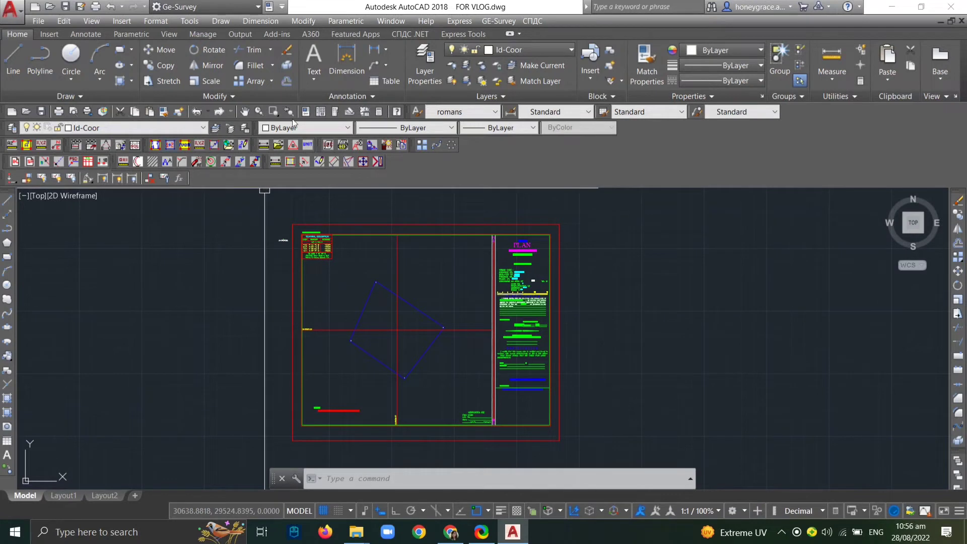
# Add adjacent lot lines extending the lot's western boundary outward beyond corners 3 and 2.
pyautogui.click(59, 162)
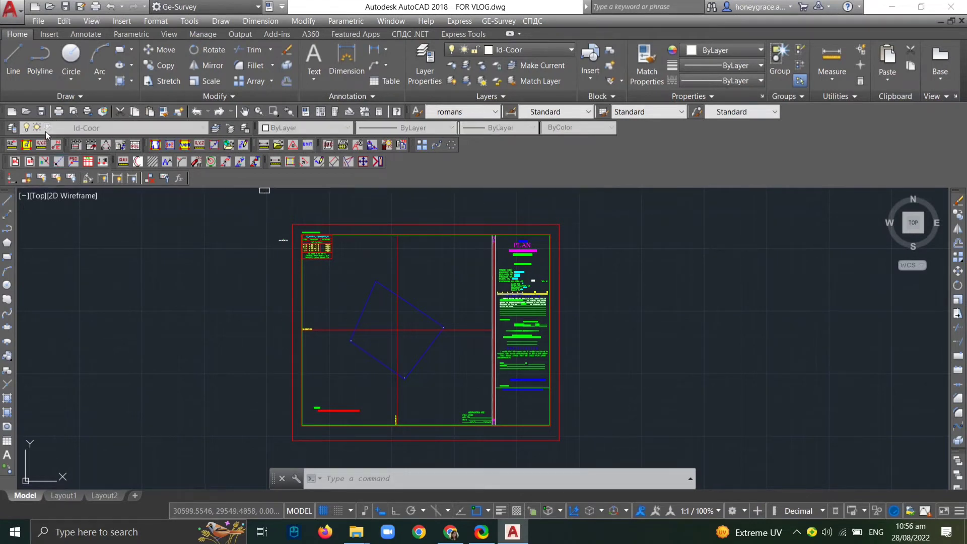
pyautogui.click(369, 296)
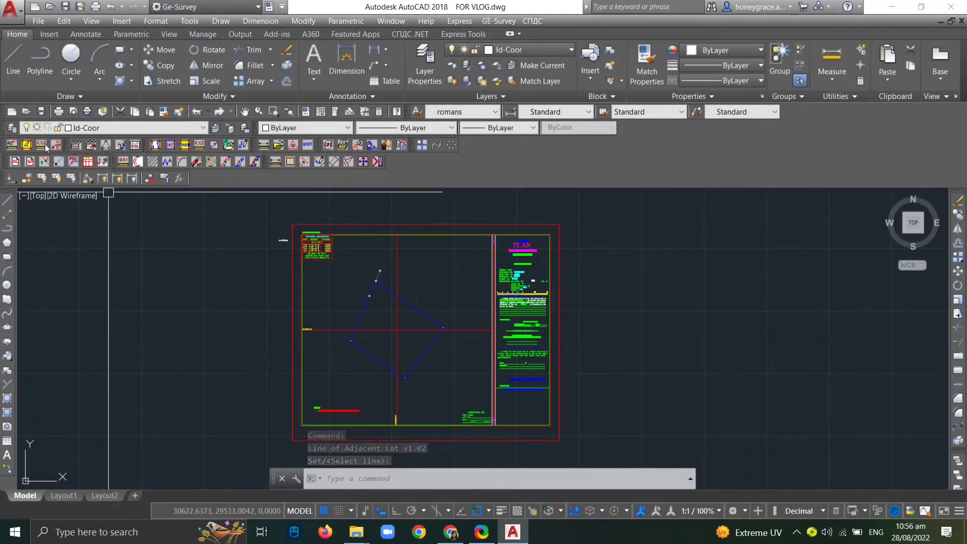
pyautogui.scroll(-1, 59, 191)
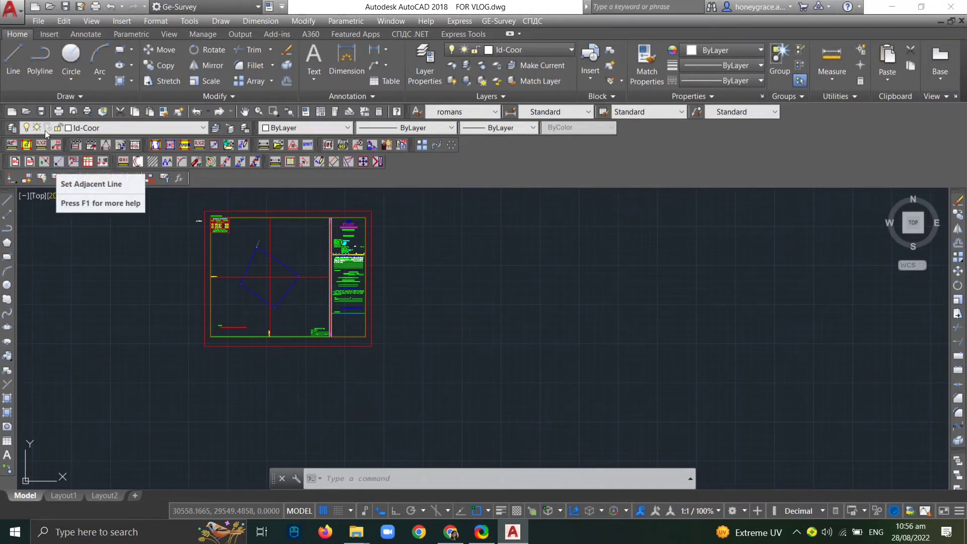
pyautogui.click(44, 131)
pyautogui.scroll(2, 244, 274)
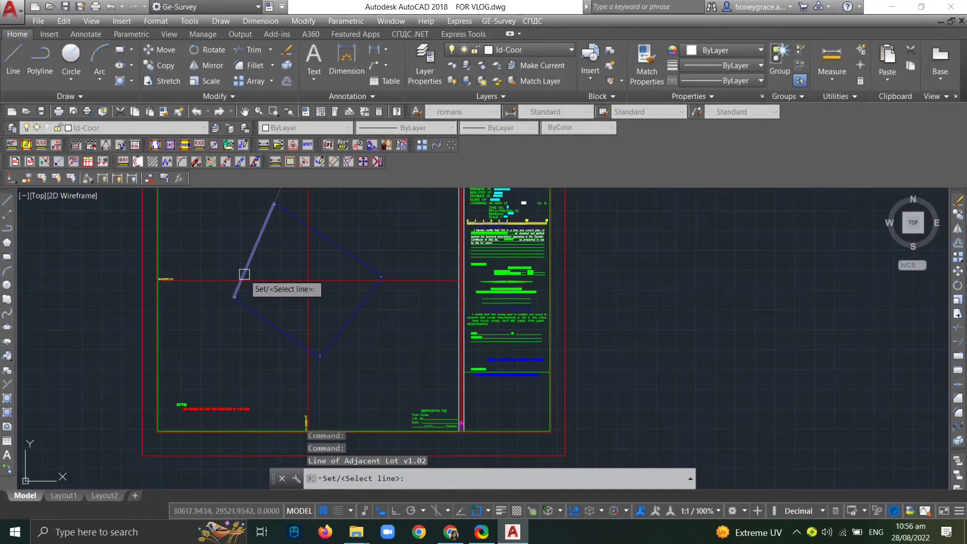
pyautogui.click(241, 286)
# Add adjacent lot lines extending the lot's southeastern boundary outward beyond both of its end corners.
pyautogui.press('Return')
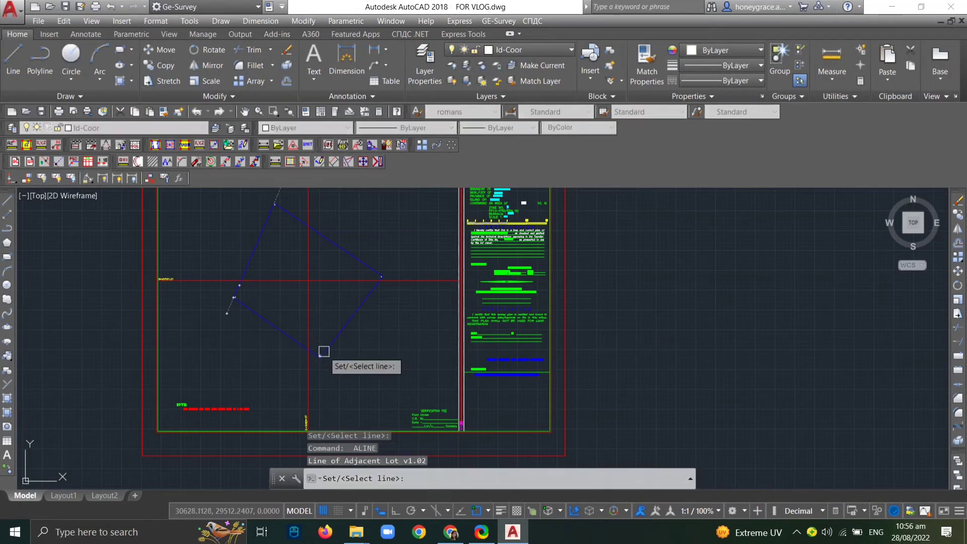
pyautogui.click(367, 297)
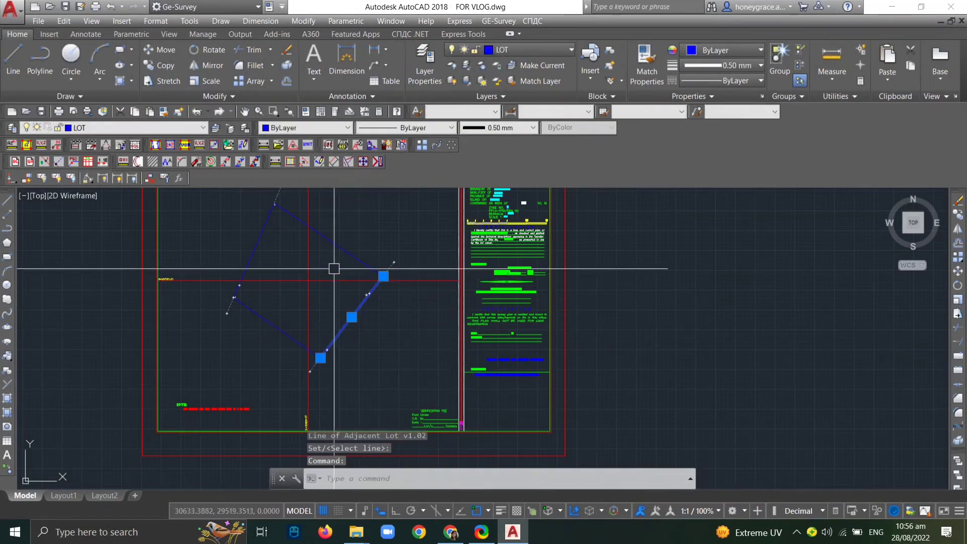
pyautogui.scroll(-1, 348, 328)
pyautogui.press('Escape')
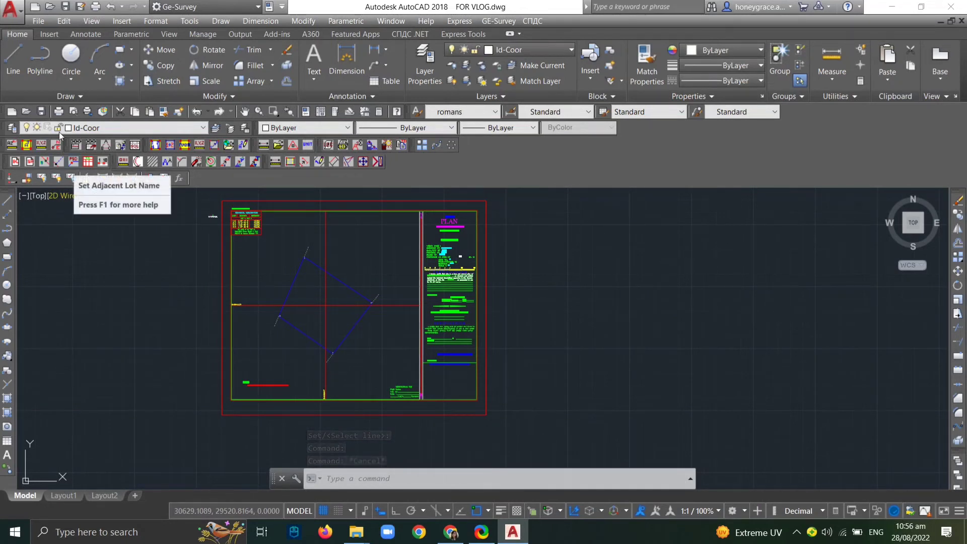
# Label the adjacent lot outside the northeastern boundary, between corners 3 and 4, with the text "LOT 2, PSD-05-----".
pyautogui.click(70, 178)
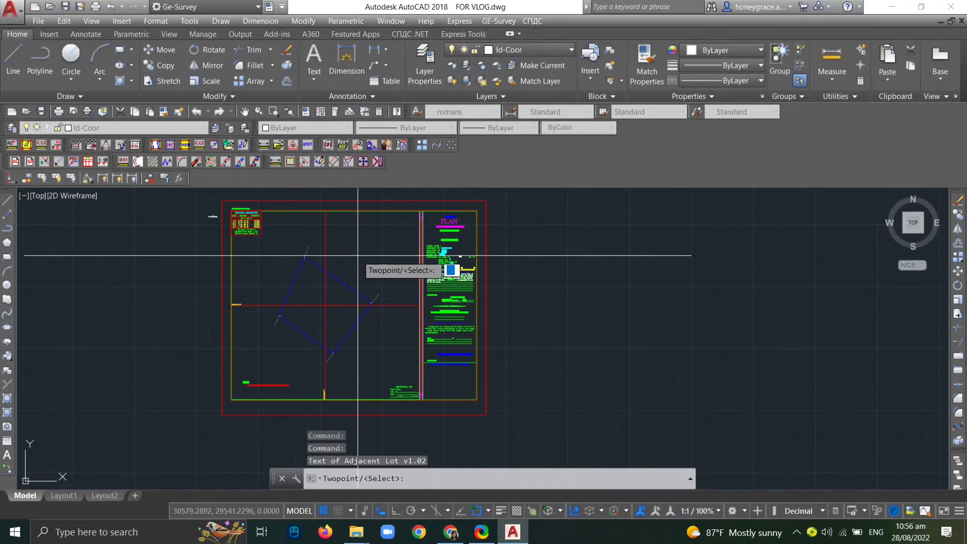
pyautogui.write('S')
pyautogui.press('Return')
pyautogui.click(345, 286)
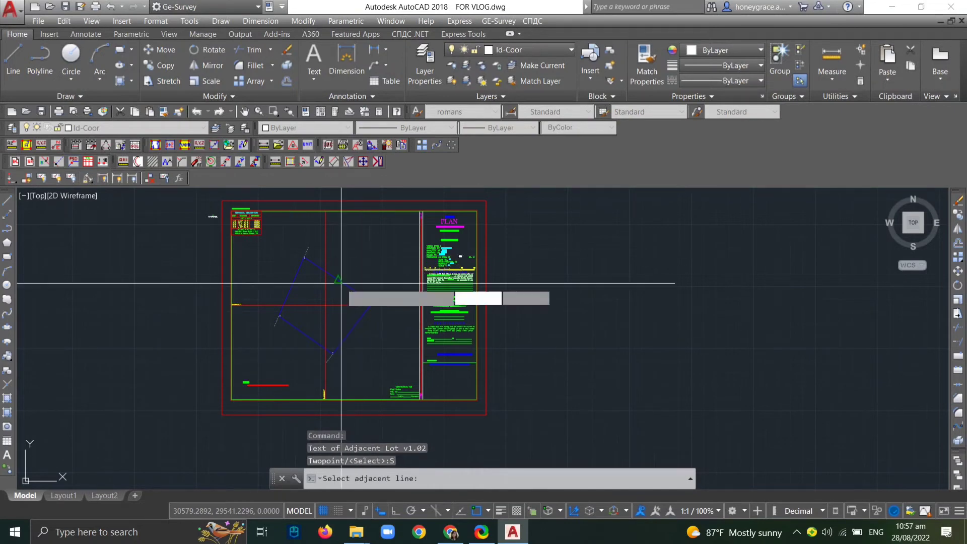
pyautogui.scroll(4, 340, 273)
pyautogui.click(340, 272)
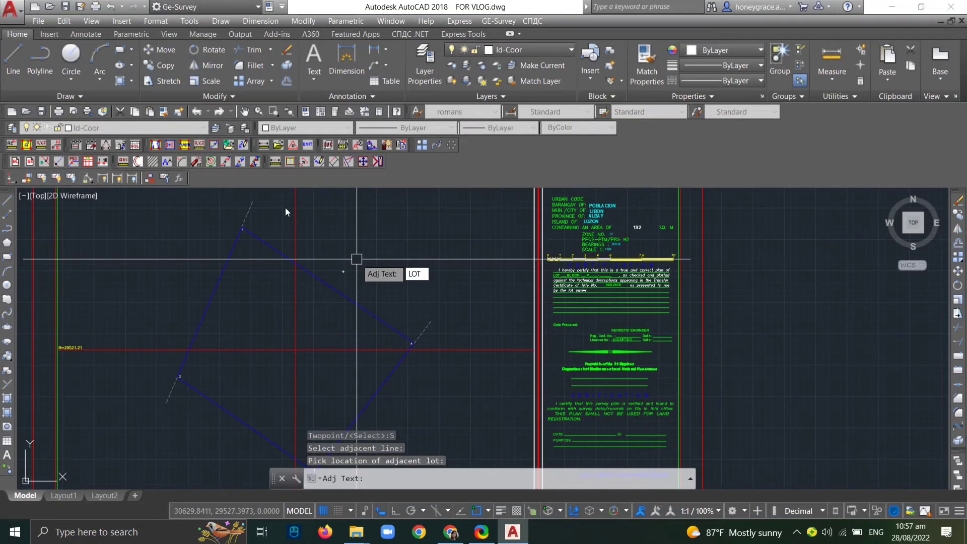
pyautogui.write('LOT ')
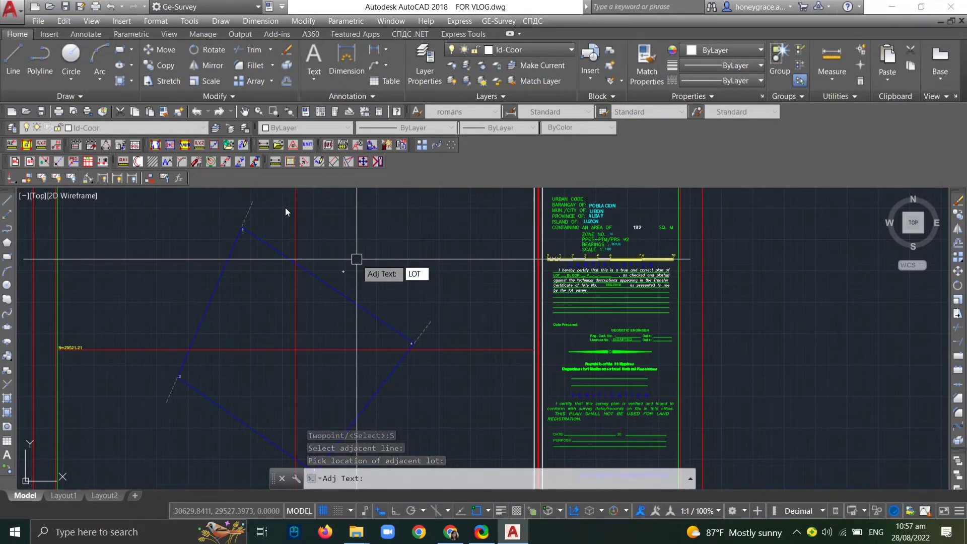
pyautogui.write('2, PSD-05-----')
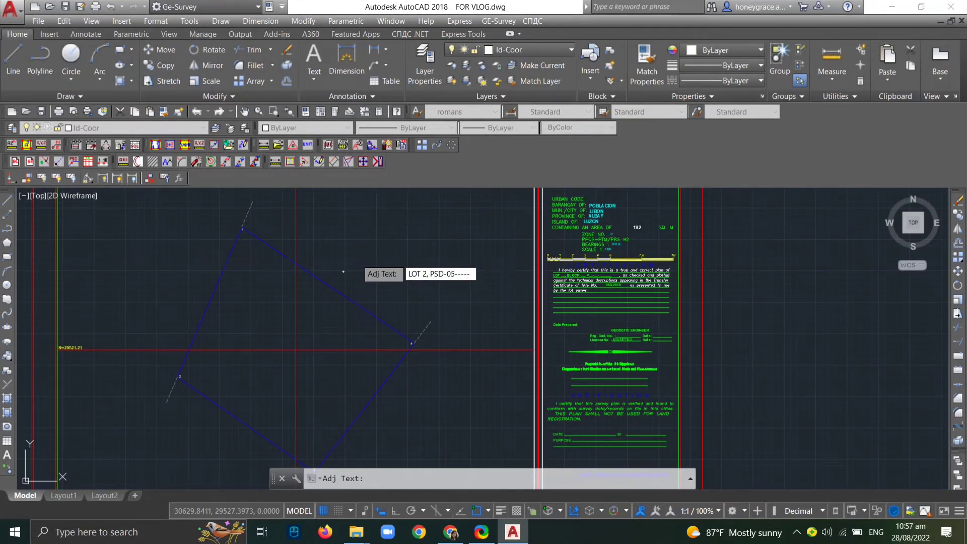
pyautogui.press('Return')
pyautogui.scroll(4, 348, 259)
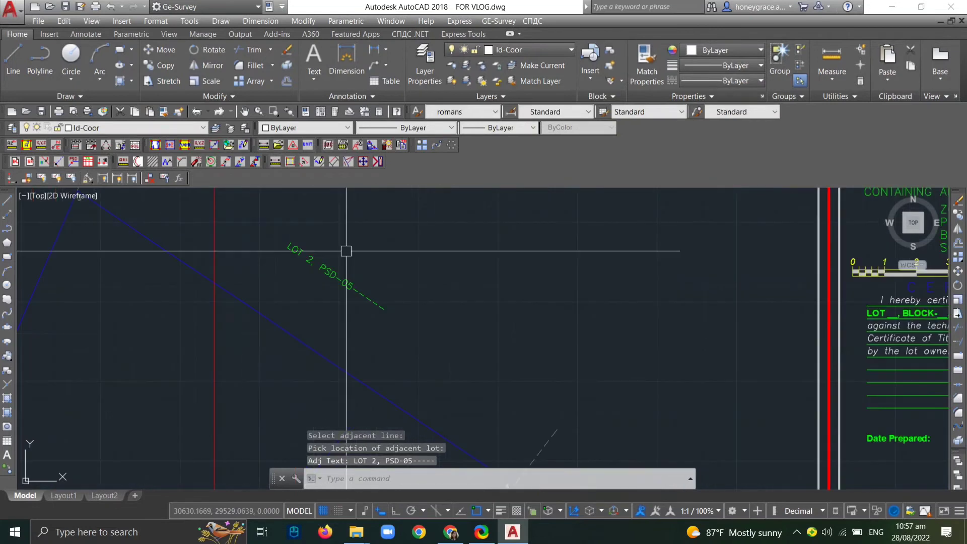
pyautogui.scroll(-2, 348, 280)
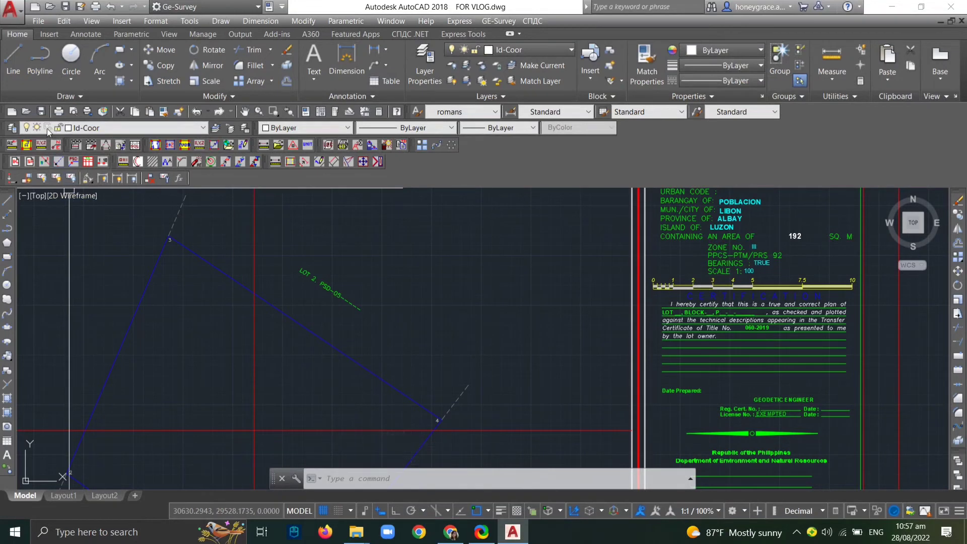
pyautogui.click(58, 161)
pyautogui.scroll(-2, 335, 350)
pyautogui.moveTo(335, 350); pyautogui.dragTo(309, 222, button='middle')
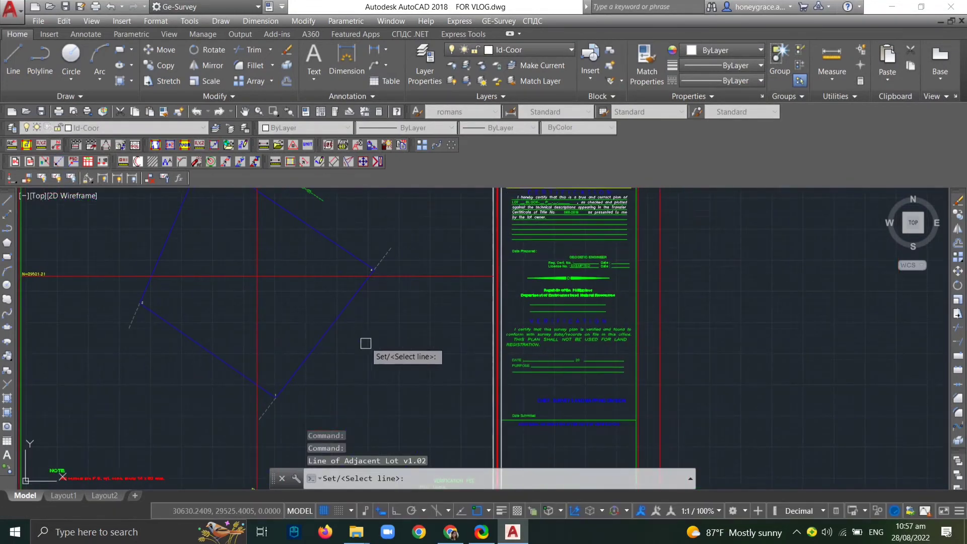
pyautogui.write('S')
pyautogui.press('Return')
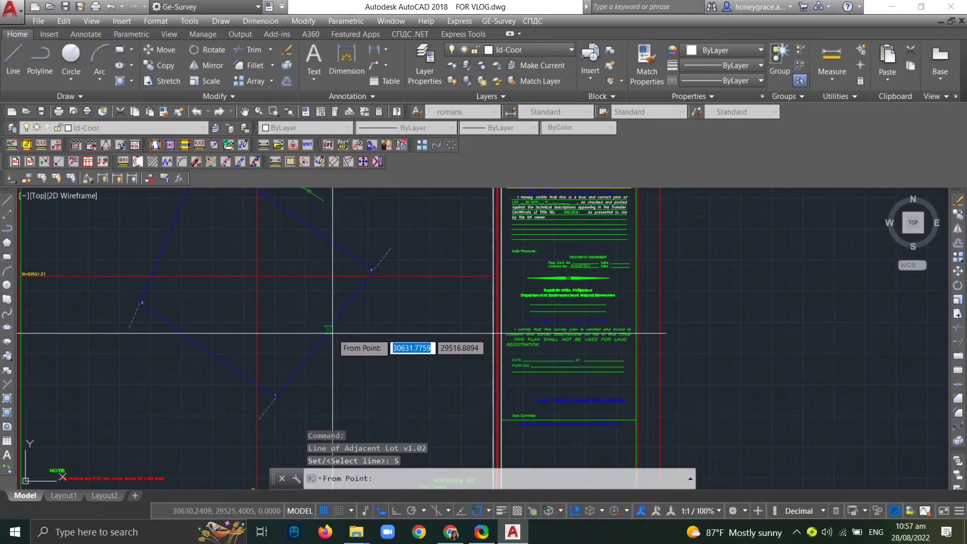
pyautogui.press('Escape')
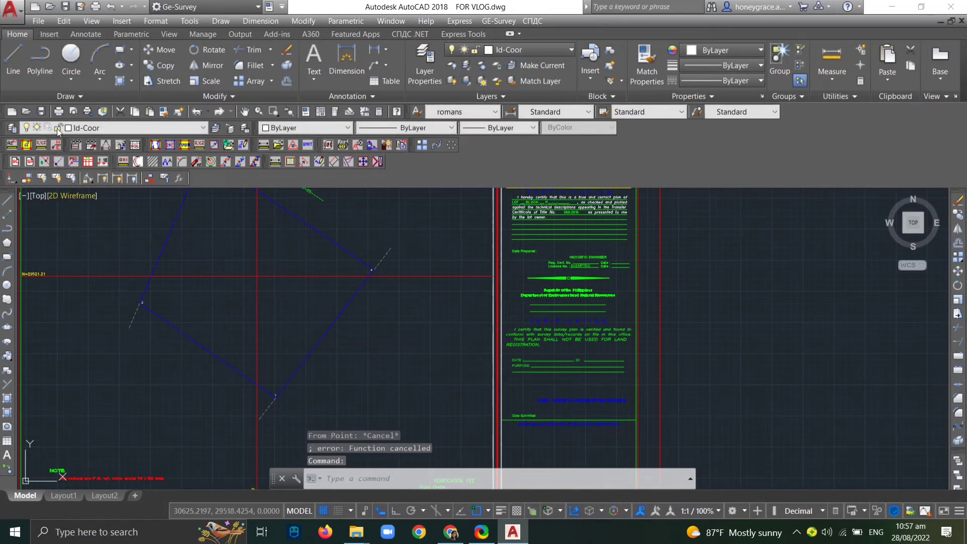
# Label the adjacent lot outside the southeastern boundary with the text "LOT", aligned to that boundary.
pyautogui.click(73, 162)
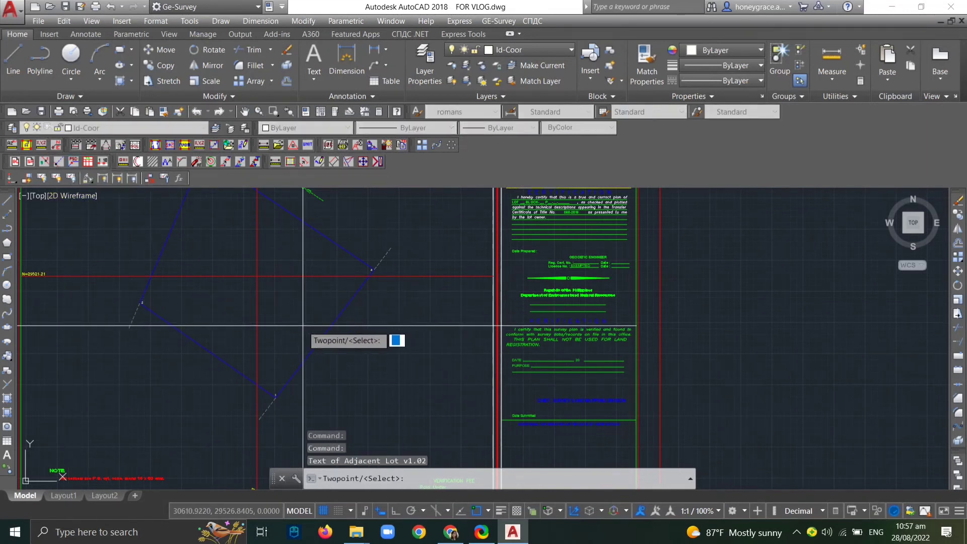
pyautogui.write('S')
pyautogui.press('Return')
pyautogui.click(321, 334)
pyautogui.click(350, 361)
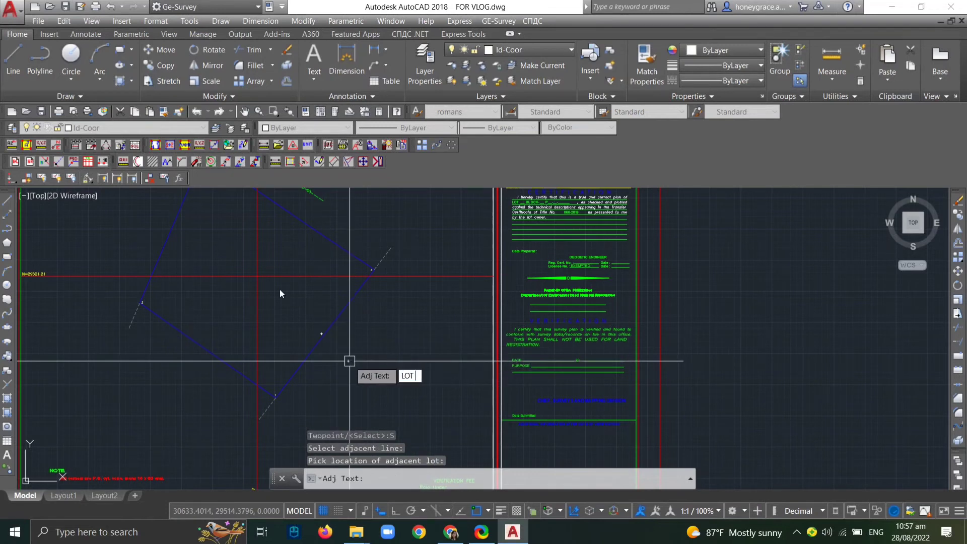
pyautogui.press('Return')
# Label the adjacent lot outside the southwestern boundary with the text "LOT", aligned to that boundary.
pyautogui.press('Return')
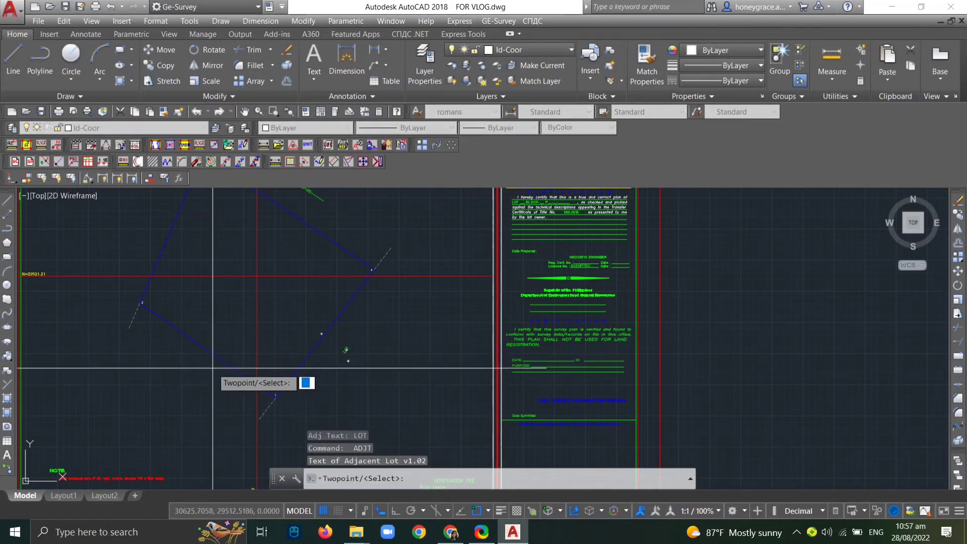
pyautogui.write('S')
pyautogui.press('Return')
pyautogui.click(207, 353)
pyautogui.click(196, 372)
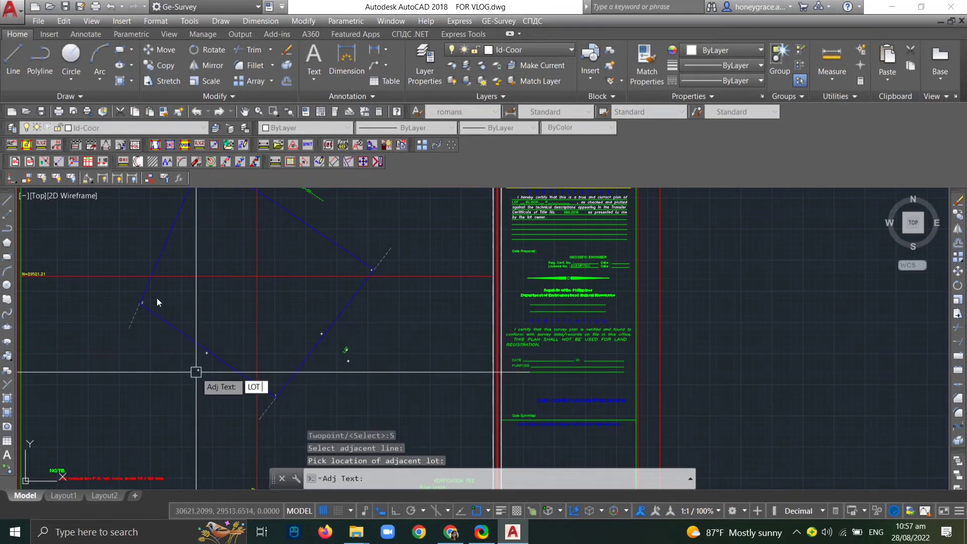
pyautogui.press('Return')
# Label the adjacent lot outside the western boundary, between corners 2 and 3, with the text "LOT".
pyautogui.scroll(2, 217, 358)
pyautogui.moveTo(236, 294); pyautogui.dragTo(248, 404, button='middle')
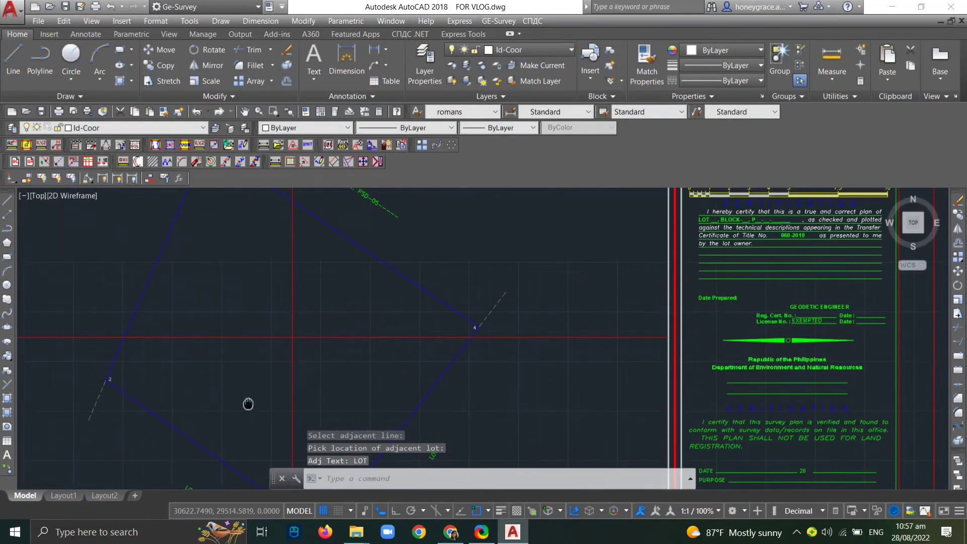
pyautogui.moveTo(248, 332); pyautogui.dragTo(251, 386, button='middle')
pyautogui.moveTo(228, 295); pyautogui.dragTo(279, 291, button='middle')
pyautogui.press('Return')
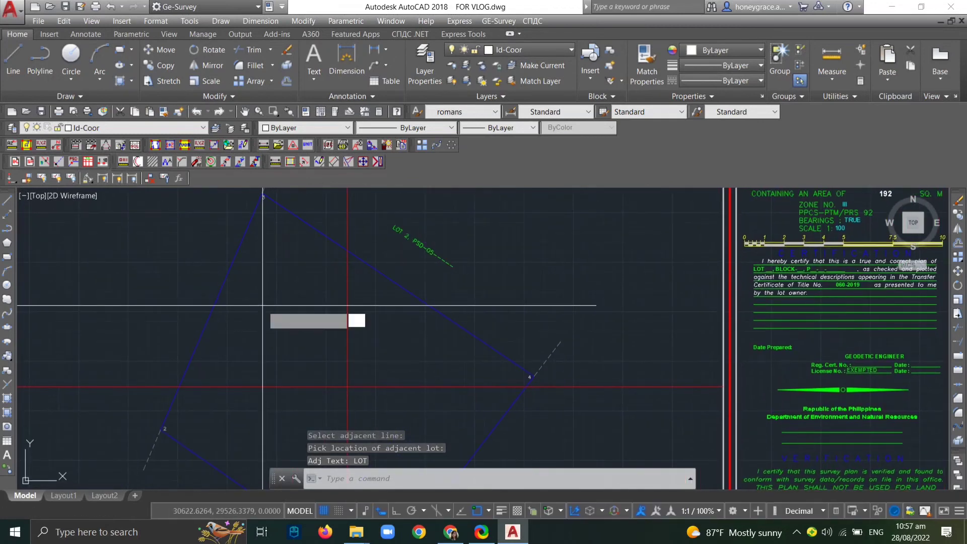
pyautogui.write('S')
pyautogui.press('Return')
pyautogui.click(218, 299)
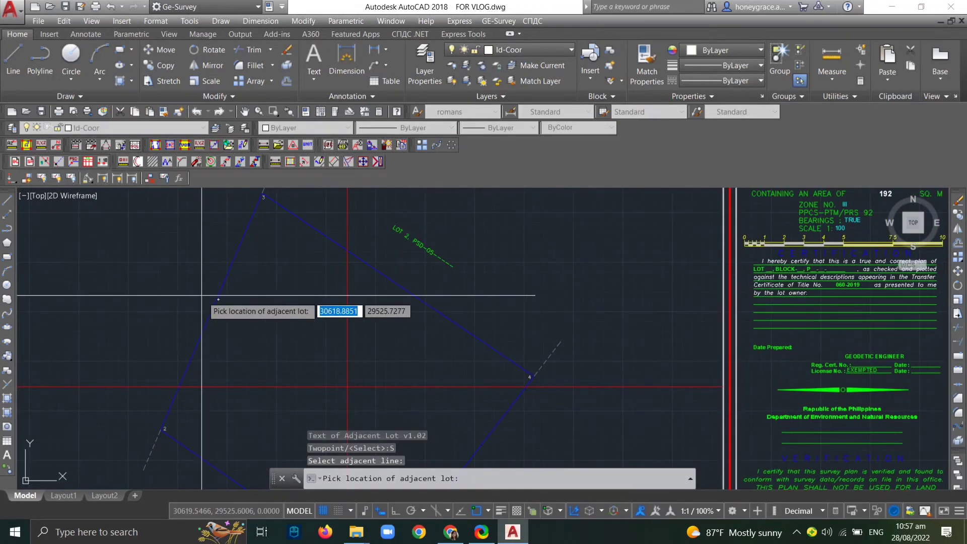
pyautogui.click(199, 294)
pyautogui.write('LOT')
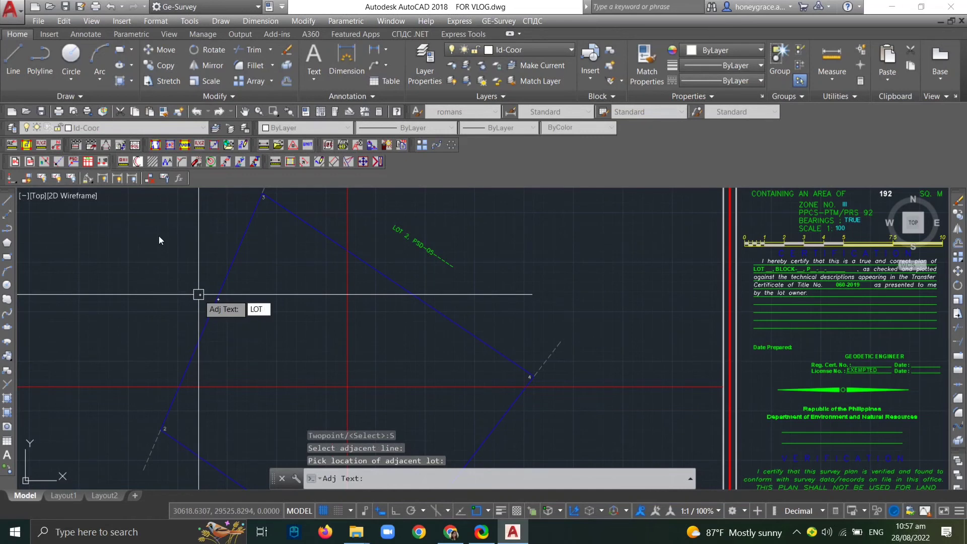
pyautogui.press('Return')
pyautogui.scroll(-2, 252, 294)
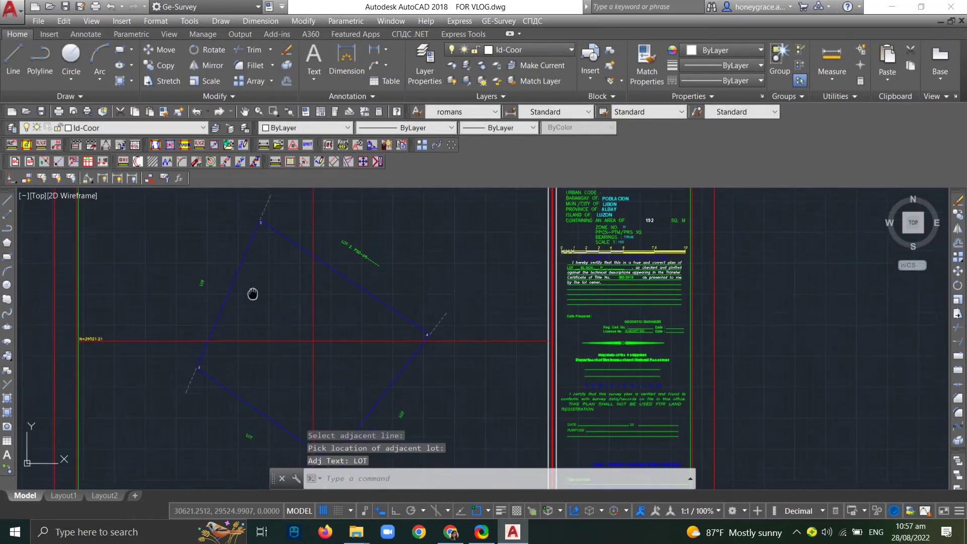
pyautogui.scroll(-2, 252, 293)
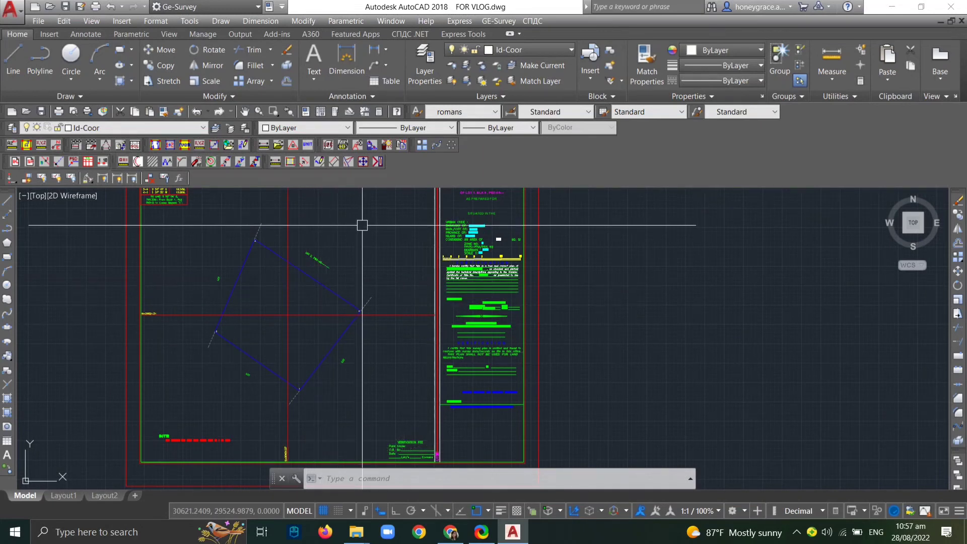
pyautogui.moveTo(394, 276); pyautogui.dragTo(425, 324, button='middle')
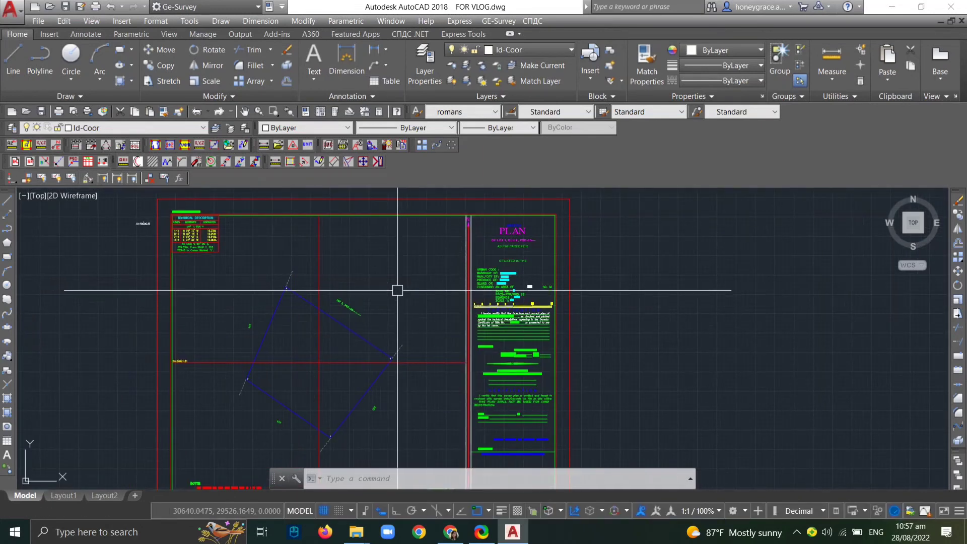
pyautogui.moveTo(394, 286); pyautogui.dragTo(378, 200, button='middle')
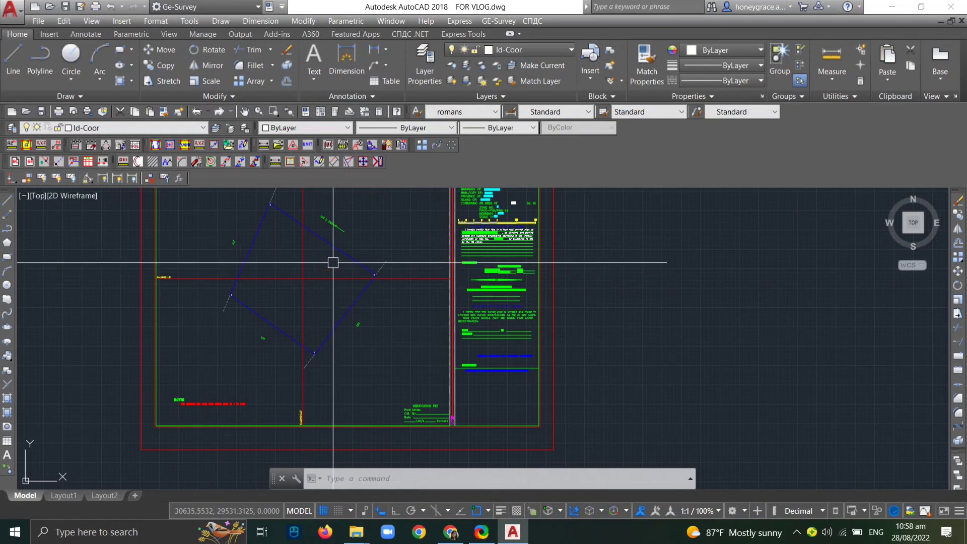
pyautogui.scroll(-2, 333, 263)
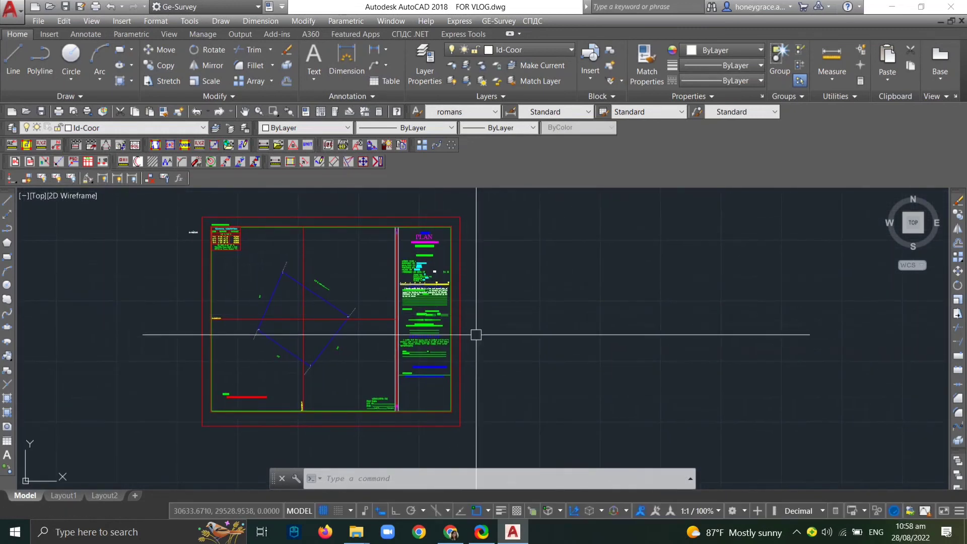
pyautogui.moveTo(360, 306); pyautogui.dragTo(396, 302, button='middle')
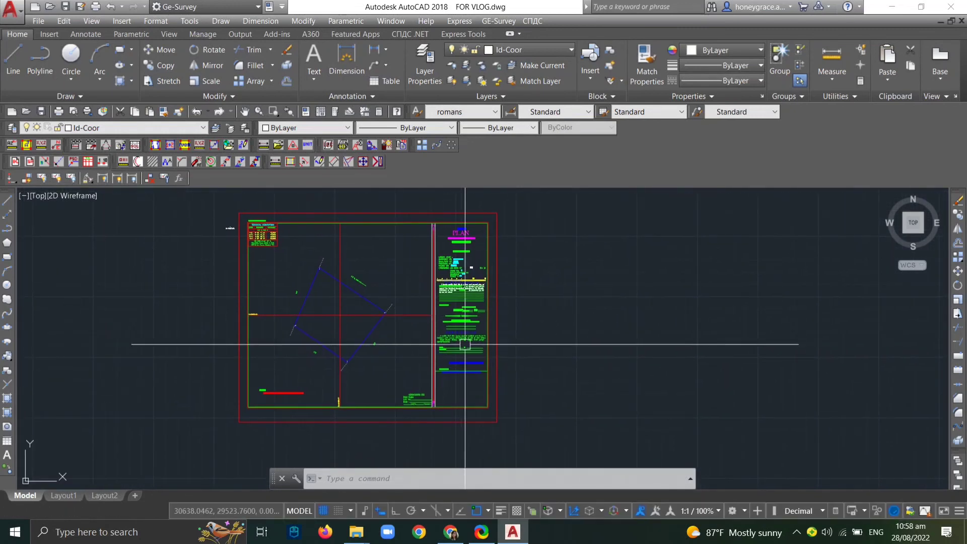